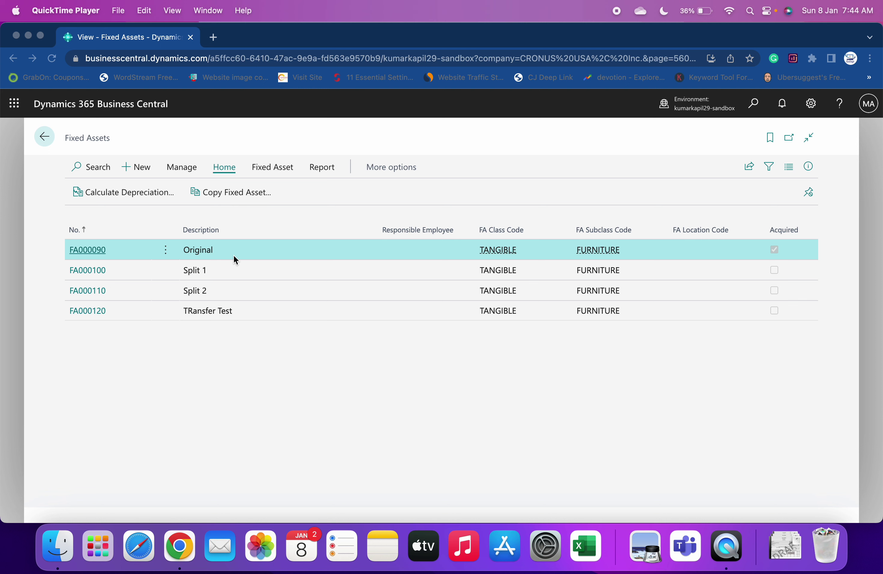
Open the Original asset FA000090 and review the ledger entries behind its book value
left_click(104, 253)
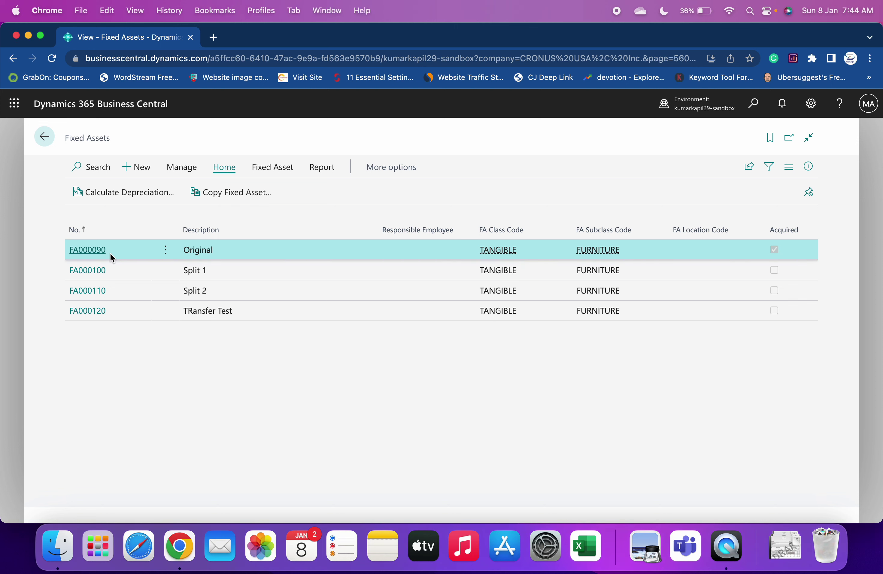
left_click(99, 258)
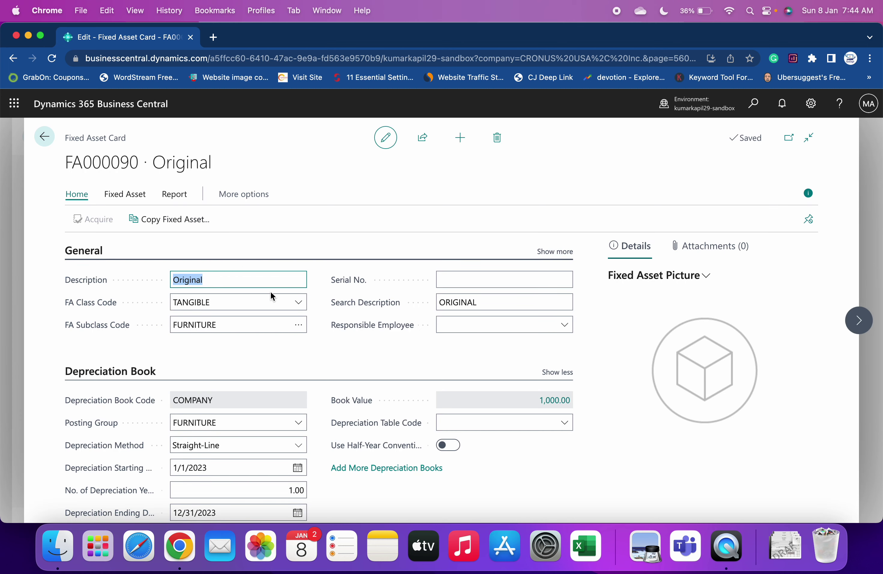
scroll(271, 293, "down", 3)
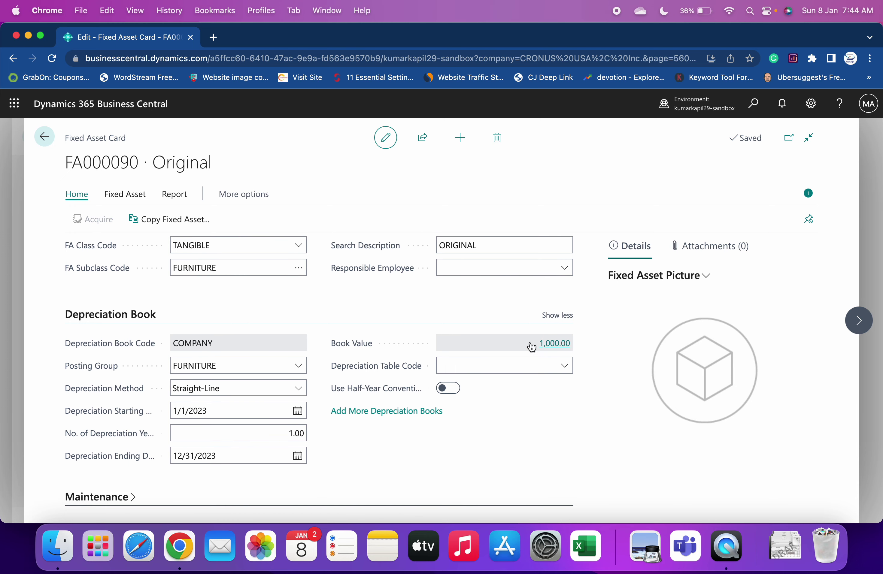
left_click(557, 349)
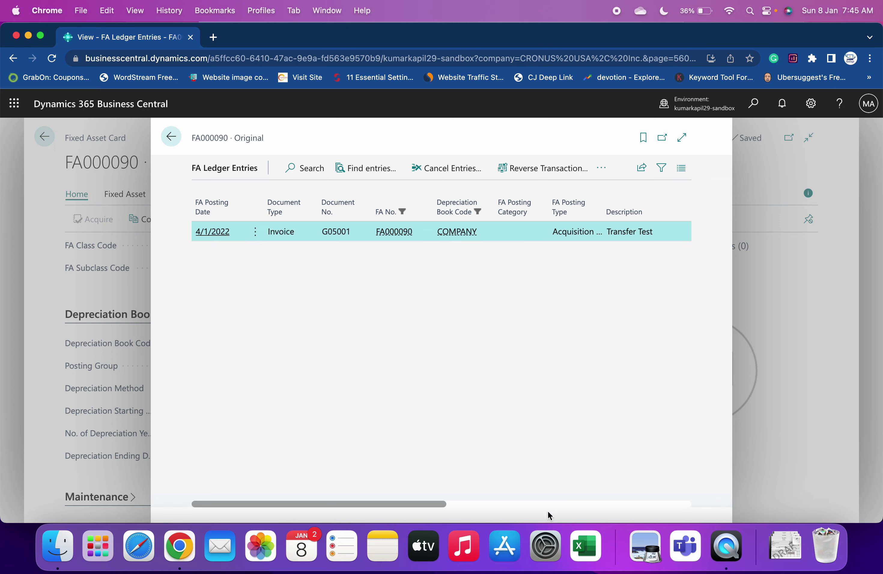
scroll(560, 508, "right", 10)
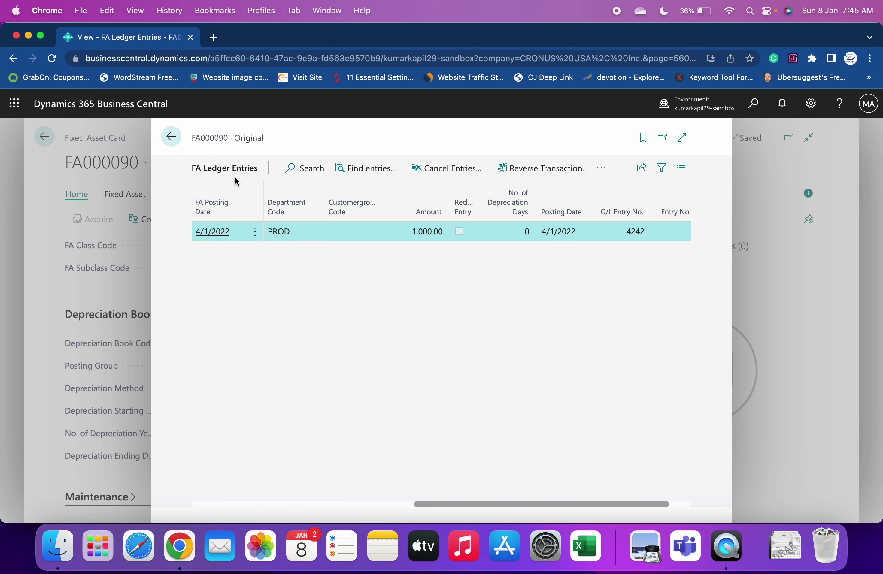
left_click(171, 137)
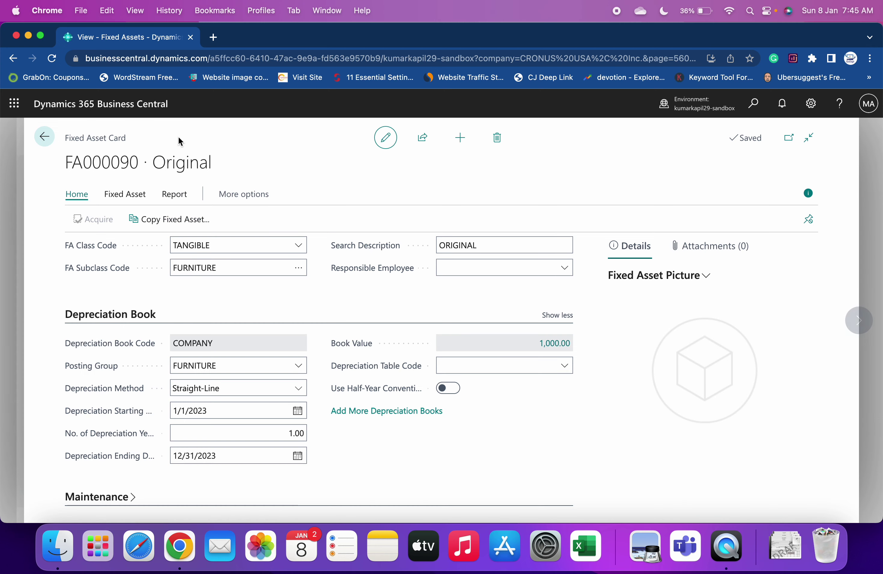
Check the fixed asset actions available on the FA000090 card, including Dimensions, and return to the Fixed Assets list
left_click(140, 201)
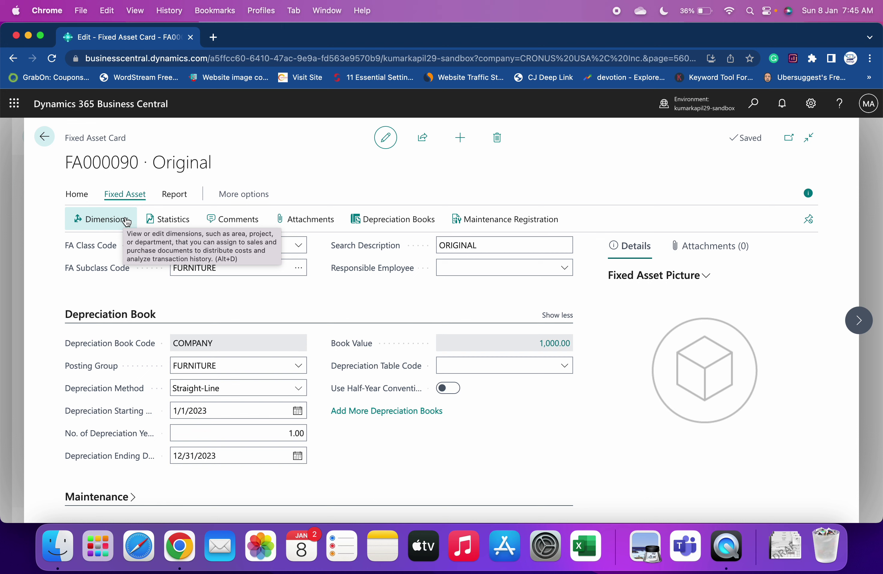
left_click(173, 266)
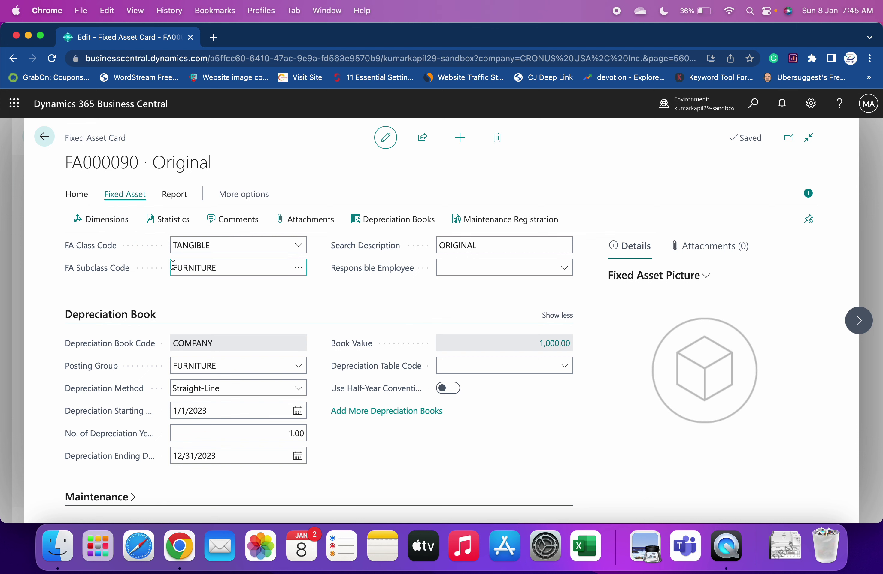
left_click(44, 141)
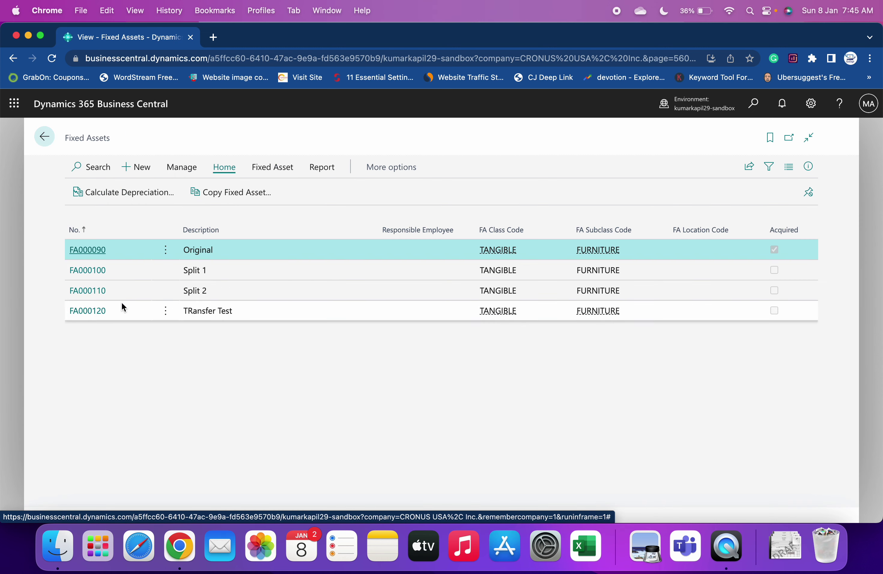
Open the TRansfer Test asset FA000120 and review its depreciation book details and book value
left_click(94, 310)
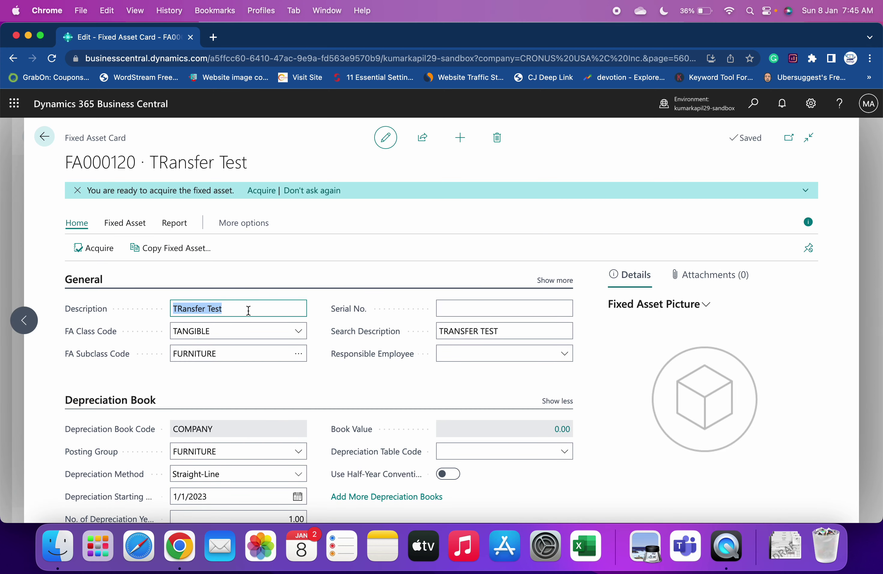
scroll(231, 331, "down", 3)
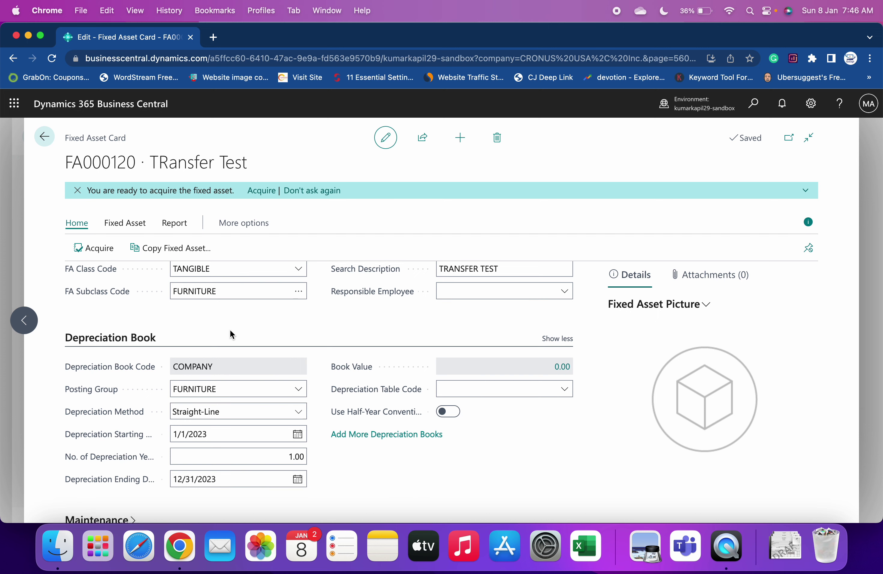
scroll(232, 334, "down", 3)
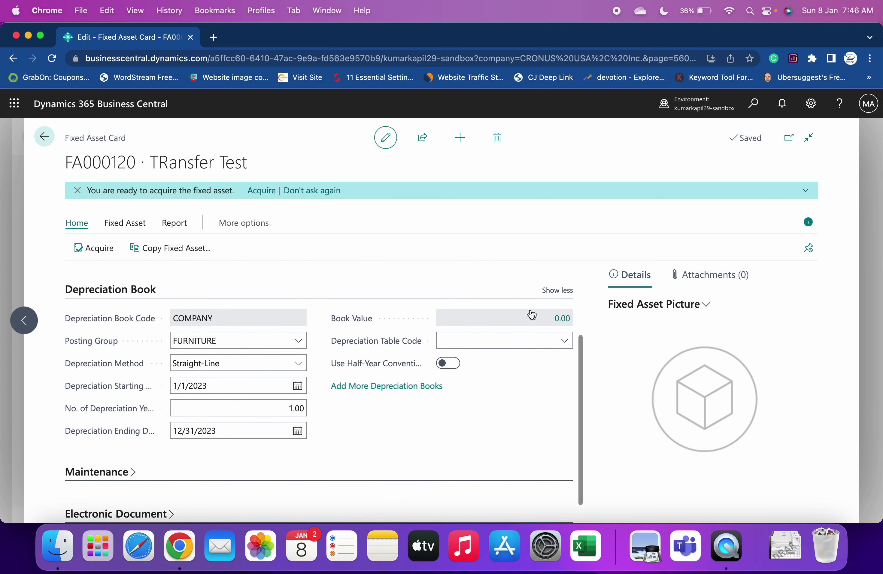
Check the default dimensions of FA000120, dismissing the introductory tip, and return to the Fixed Assets list
left_click(131, 224)
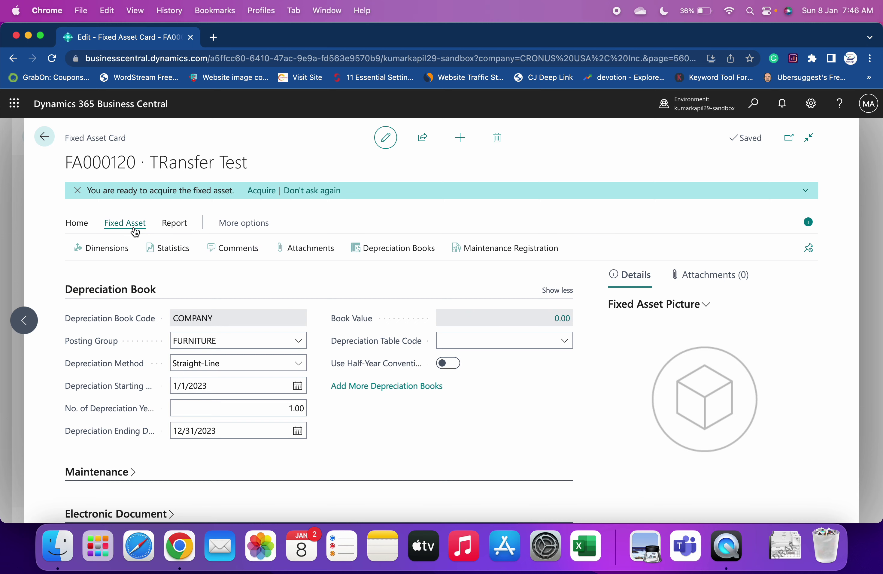
left_click(117, 251)
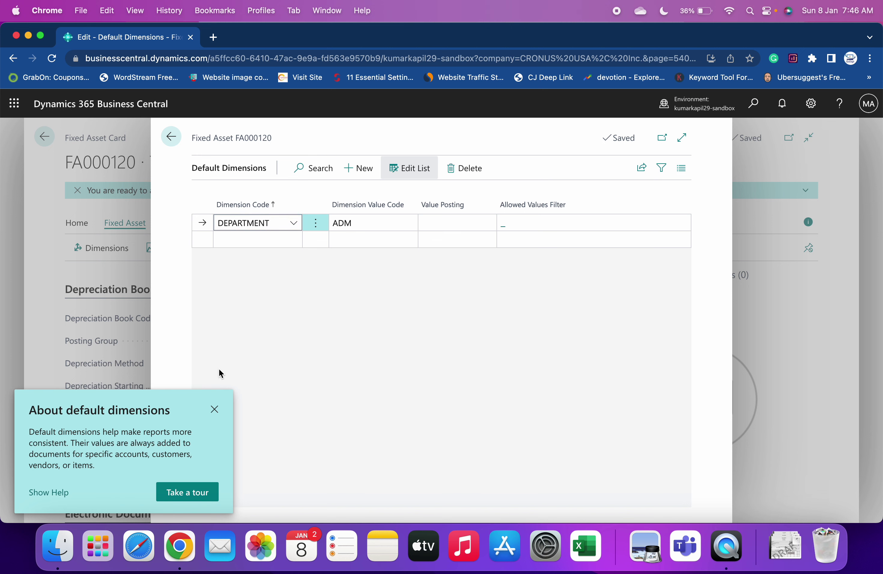
left_click(214, 409)
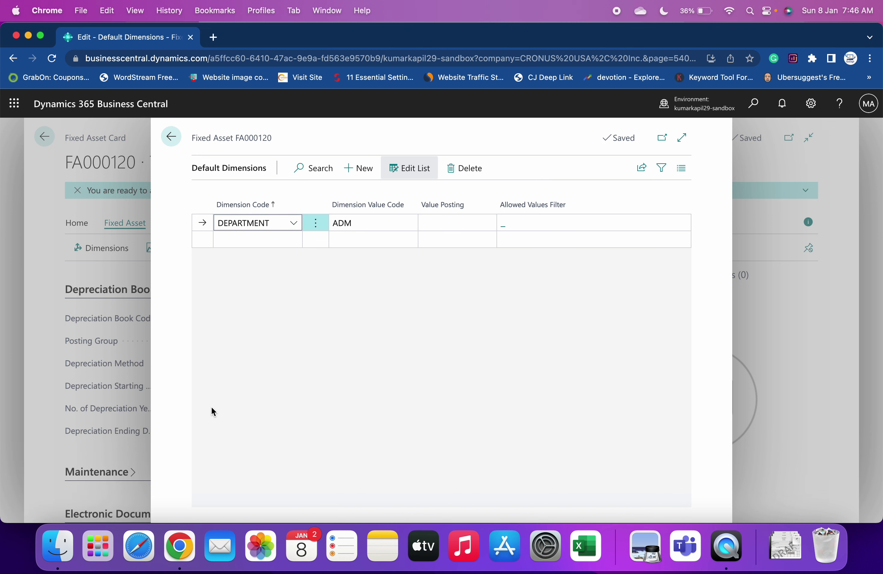
left_click(174, 134)
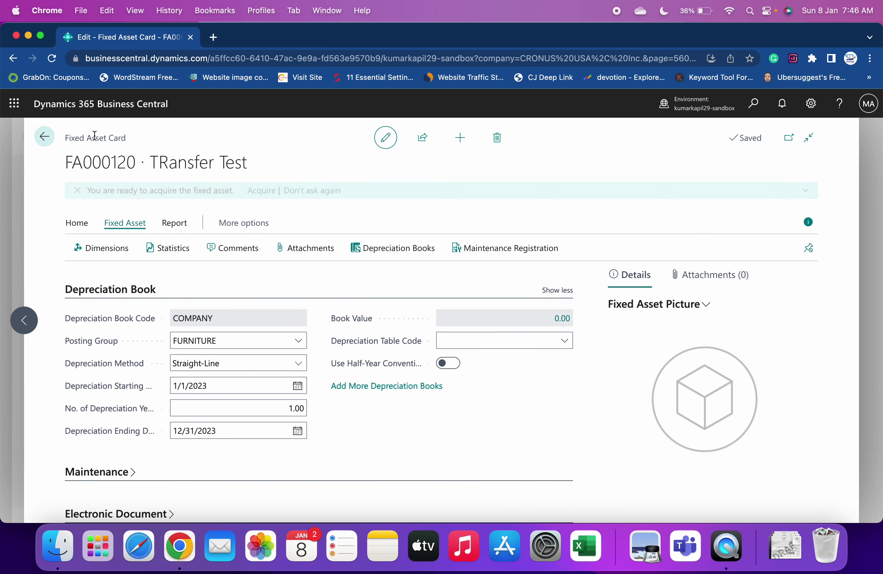
left_click(45, 137)
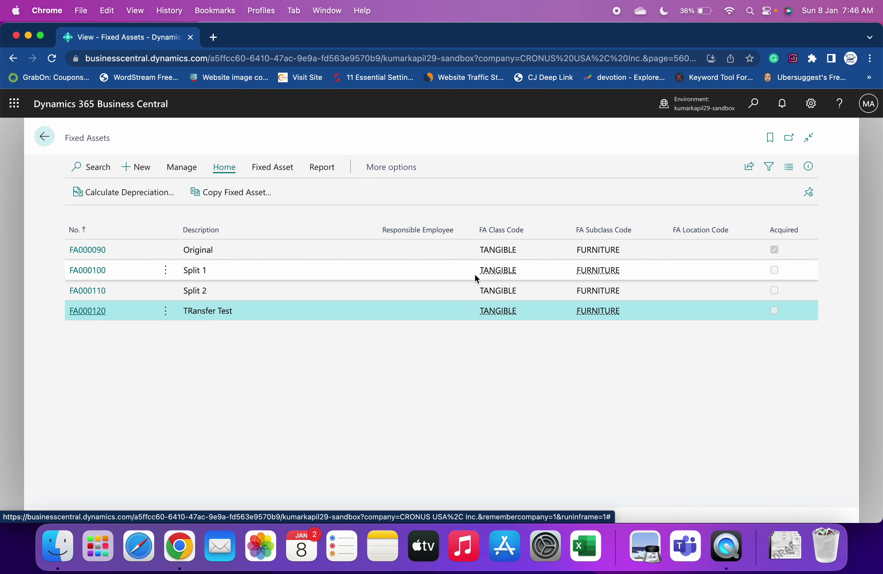
Search for "fixed asset reclas" and open the Fixed Asset Reclassification Journals page
left_click(753, 105)
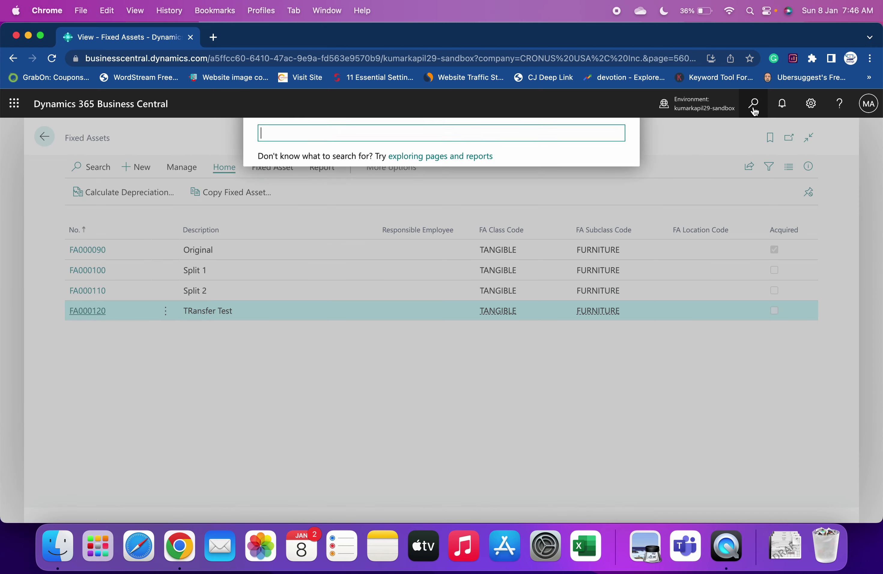
type("fixed asse")
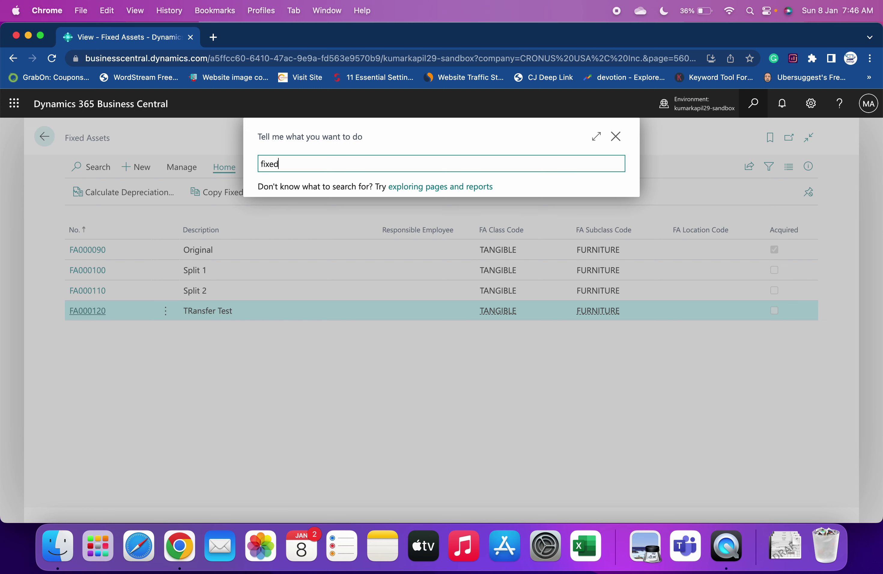
type("reclas")
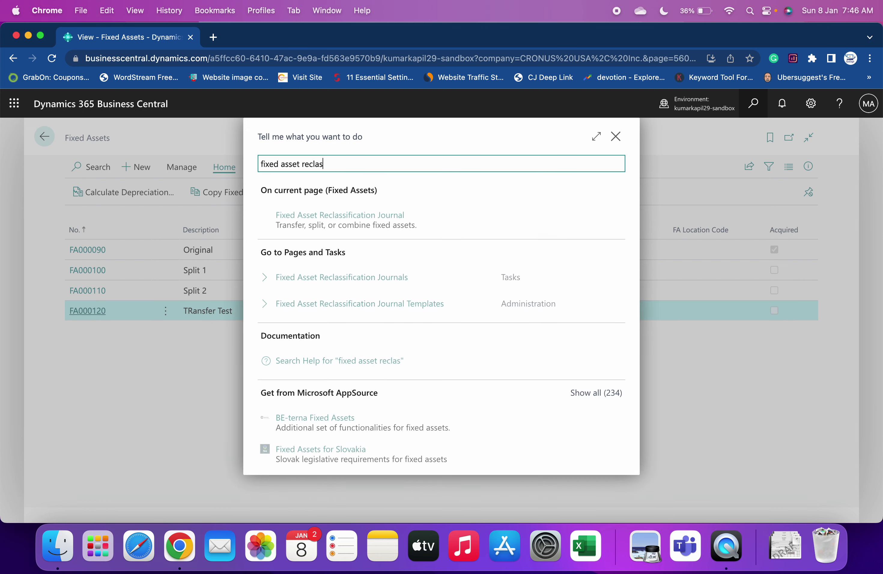
left_click(354, 278)
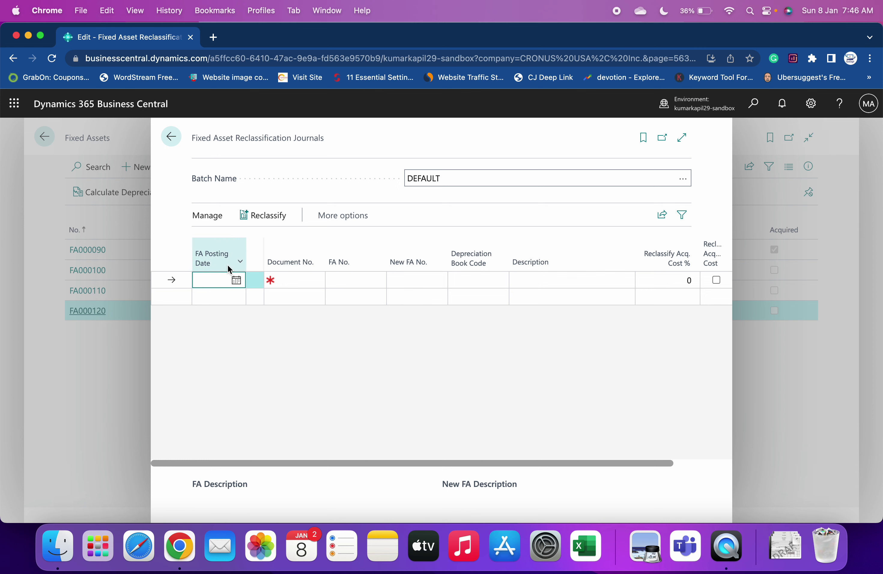
Set the journal line's FA Posting Date to 1/1/2023 and its Document No. to G0001
mouse_move(222, 261)
left_click(236, 280)
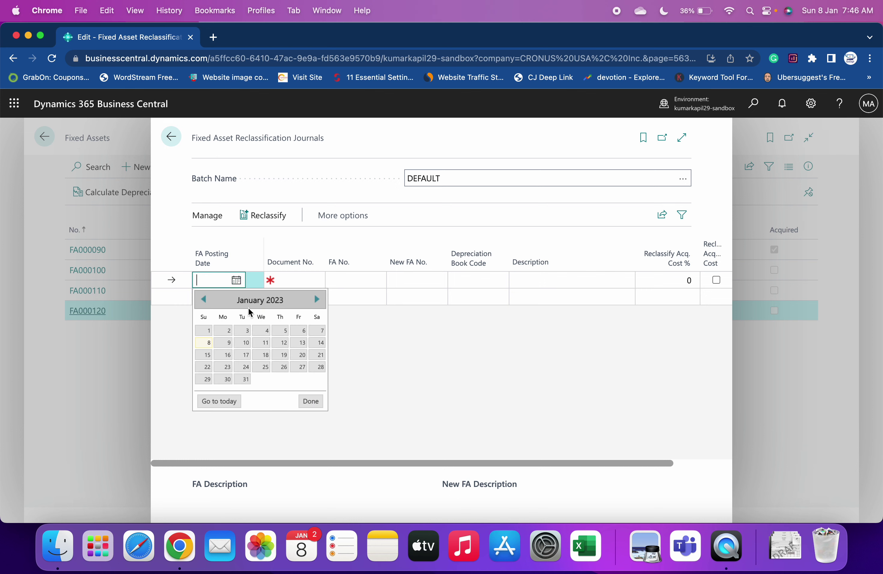
left_click(206, 330)
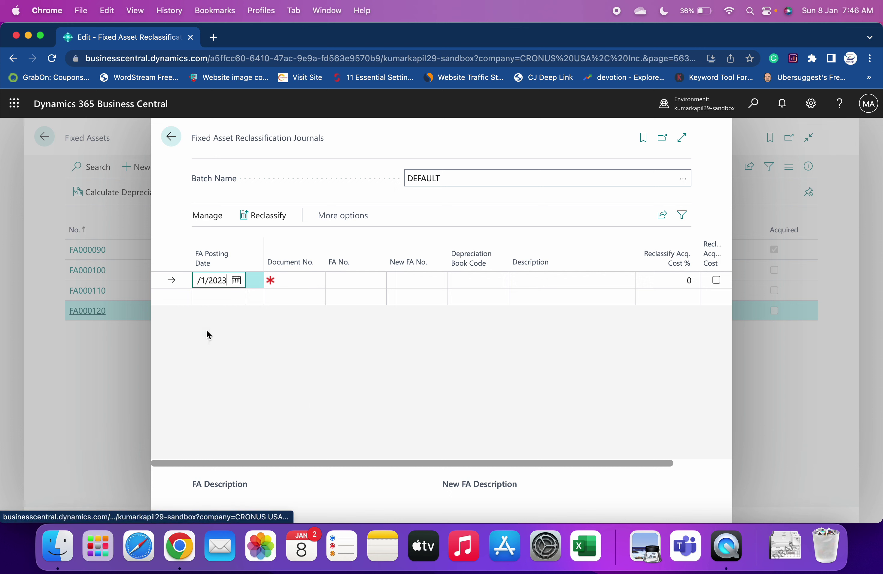
left_click(294, 279)
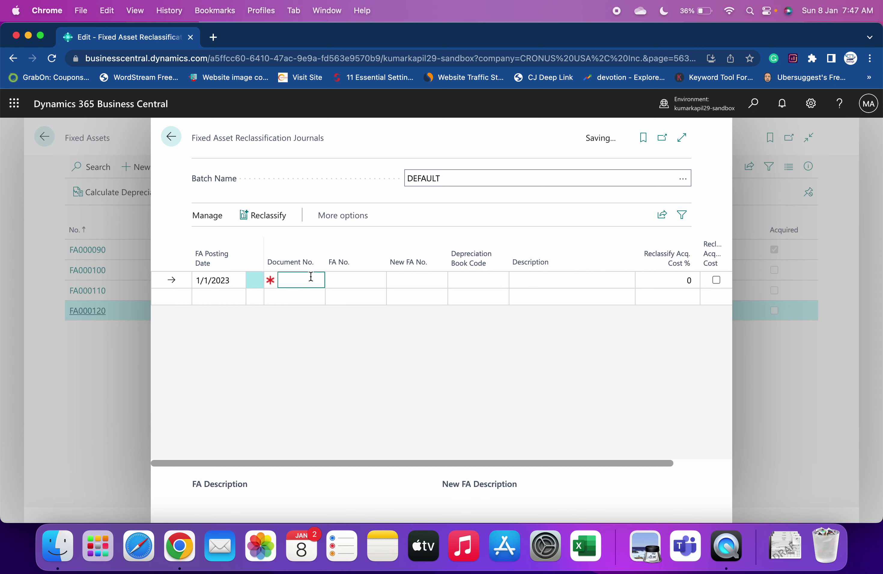
type("G0001")
Choose FA000090 (Original) as the FA No. and FA000120 (TRansfer Test) as the New FA No. on the journal line
left_click(373, 287)
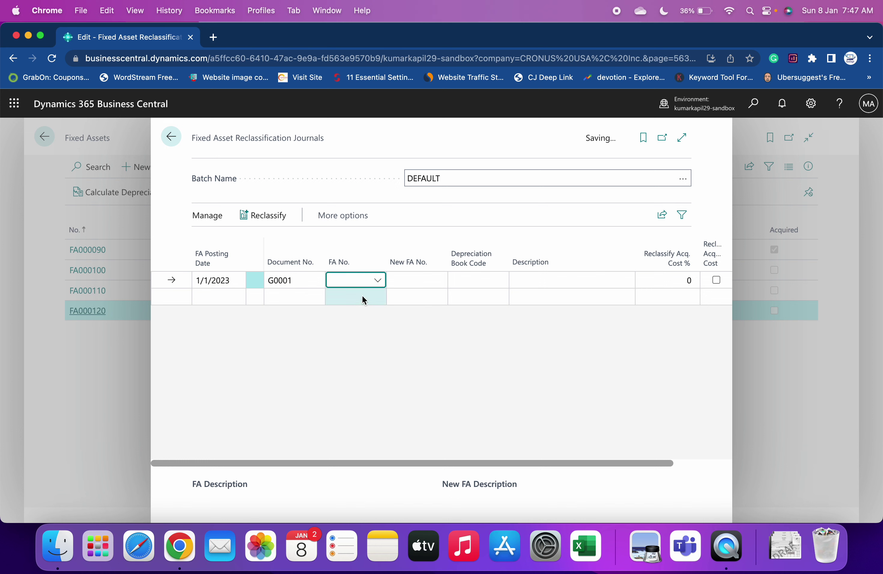
left_click(377, 282)
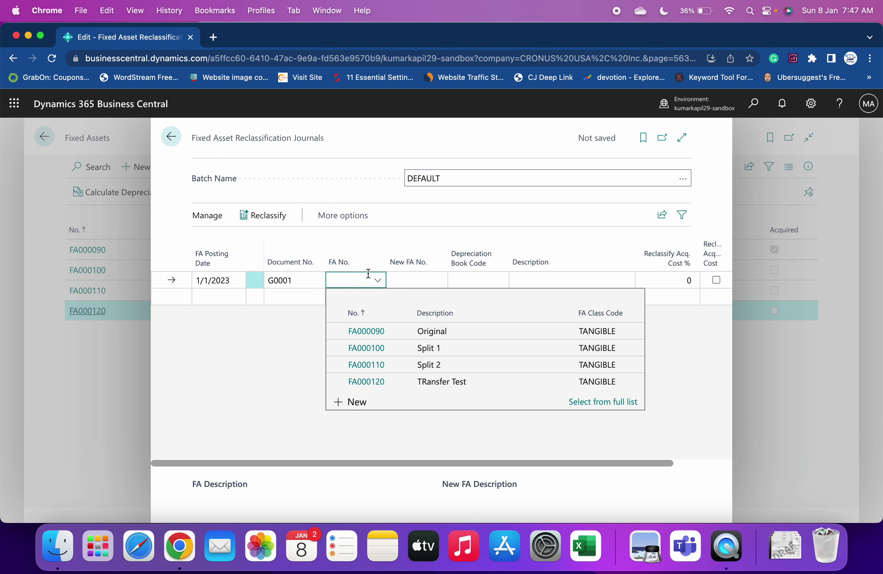
left_click(424, 333)
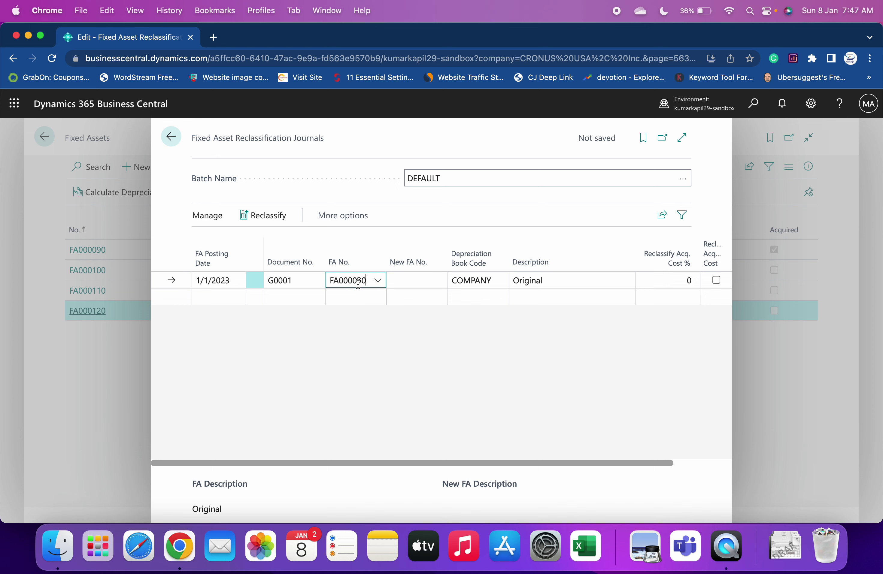
left_click(414, 280)
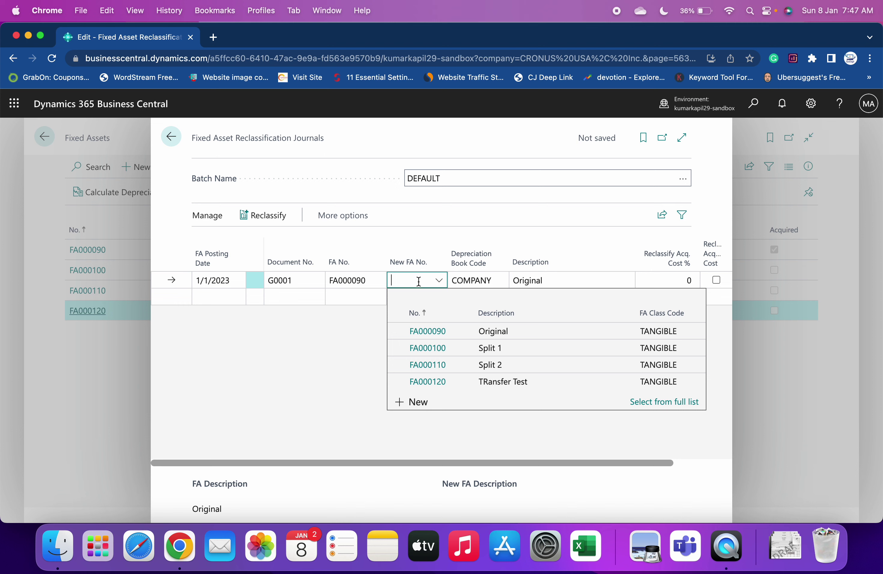
left_click(464, 383)
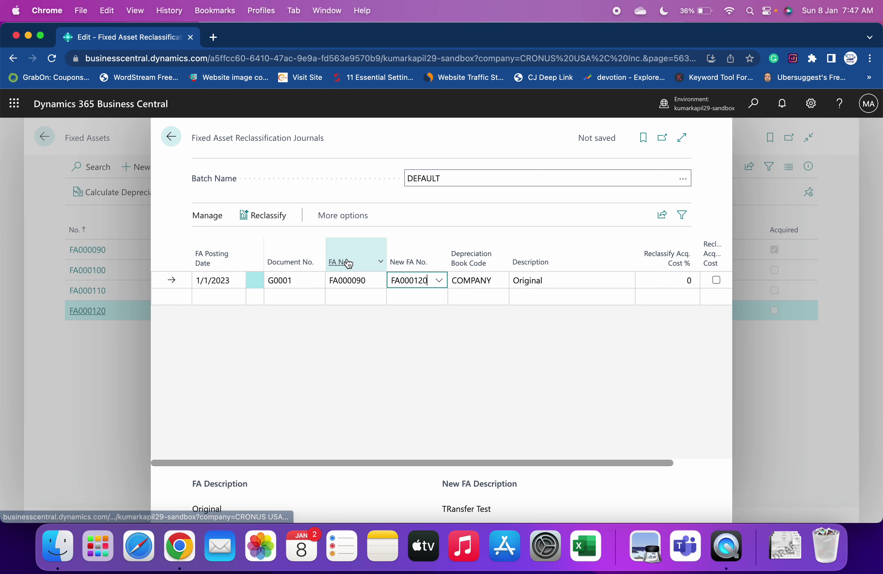
Set Reclassify Acq. Cost % to 100 on the FA000090-to-FA000120 journal line
mouse_move(434, 269)
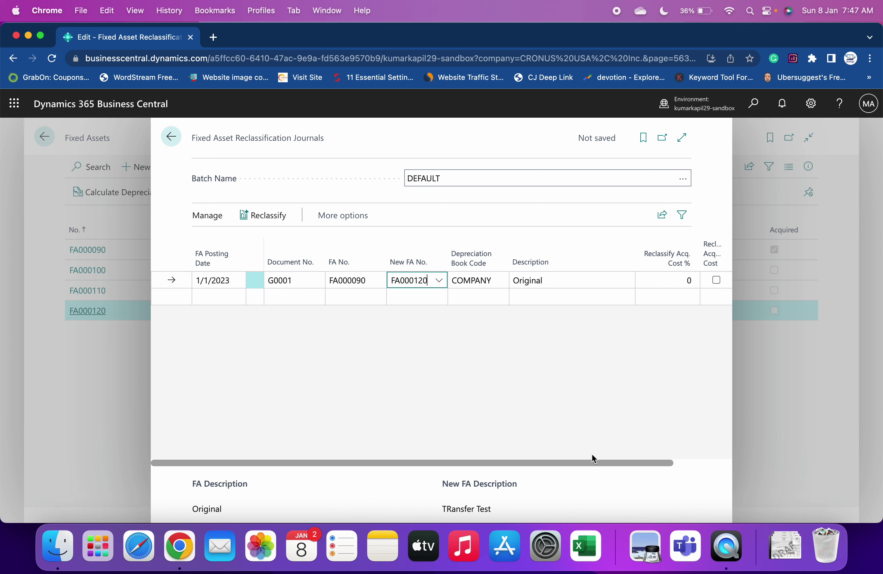
left_click(703, 463)
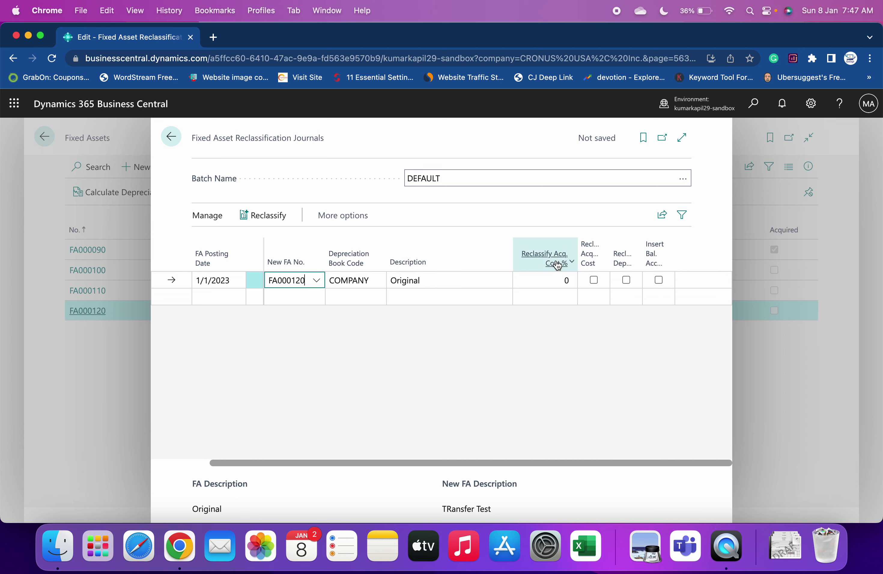
mouse_move(552, 269)
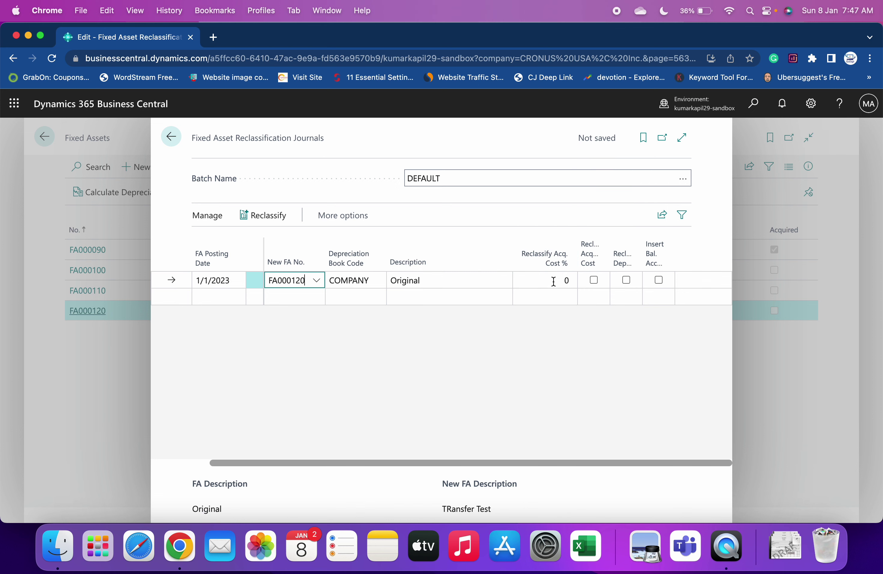
left_click(553, 282)
type("100")
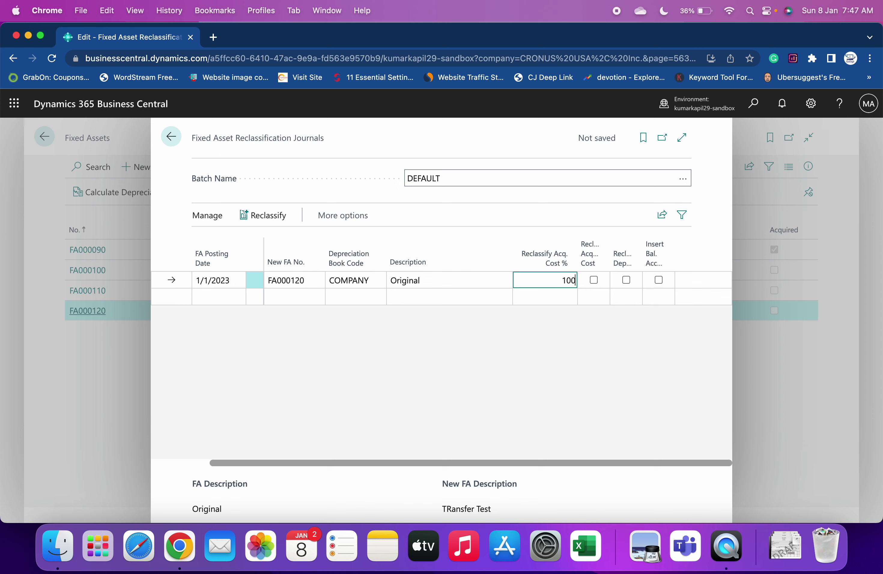
key("Tab")
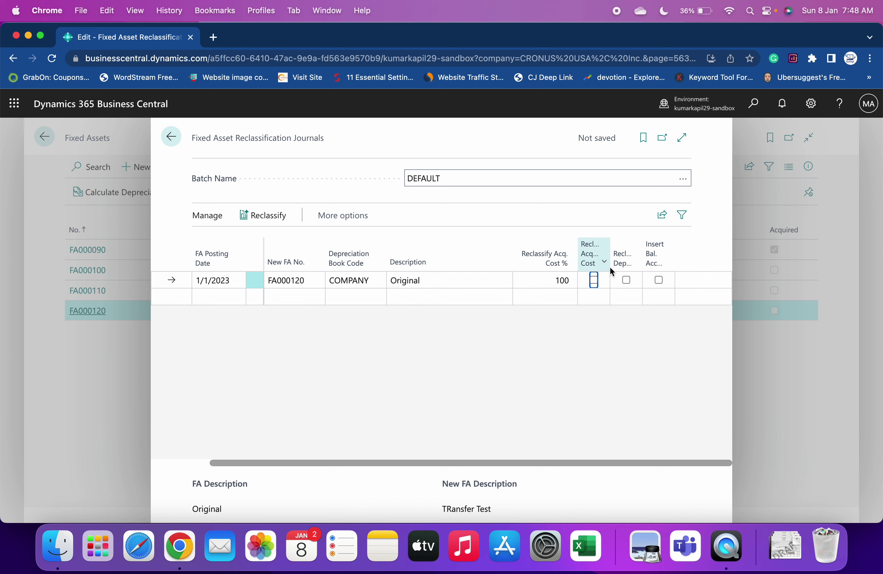
mouse_move(596, 260)
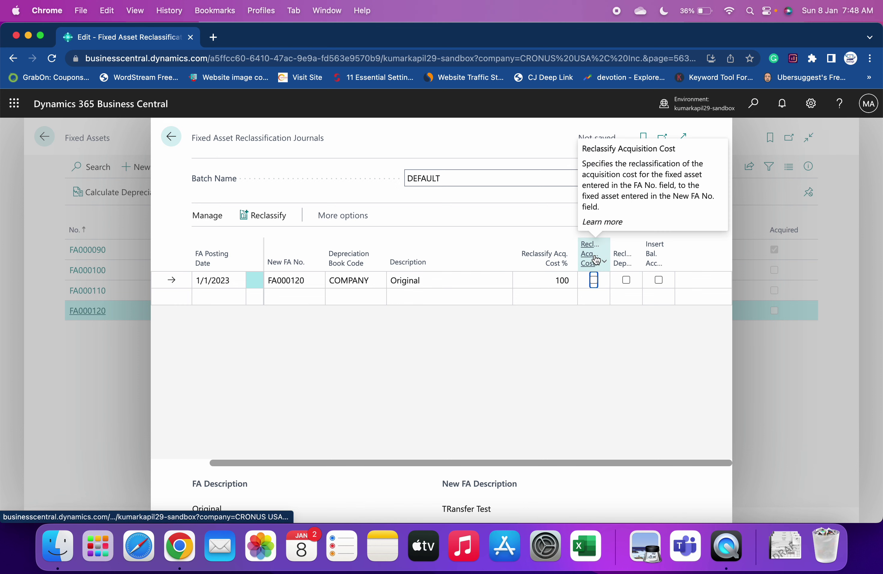
Enable Reclassify Acquisition Cost on the FA000090-to-FA000120 journal line, leaving Reclassify Depreciation cleared
left_click(594, 280)
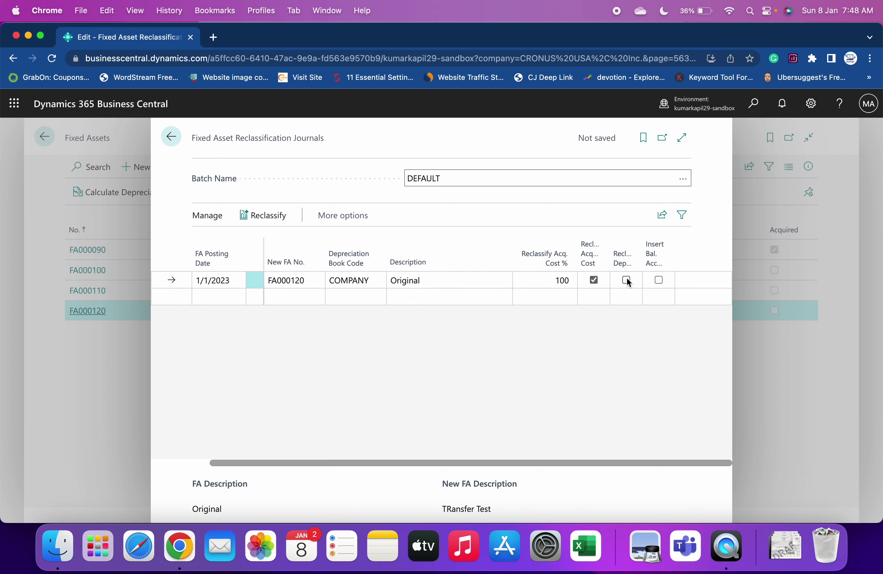
mouse_move(629, 273)
left_click(626, 280)
left_click(625, 281)
Reclassify the G0001 line in the DEFAULT batch of the Fixed Asset Reclassification Journals
scroll(170, 465, "left", 3)
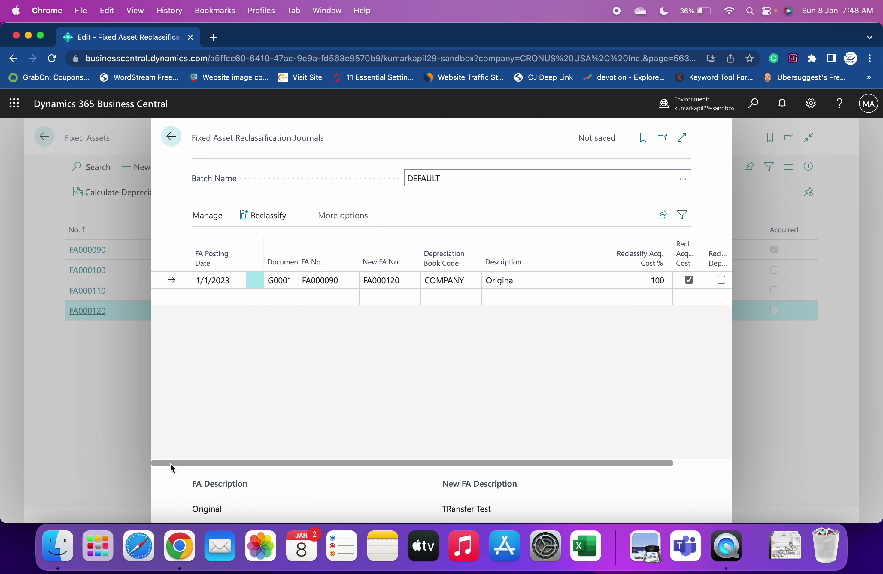
left_click(277, 223)
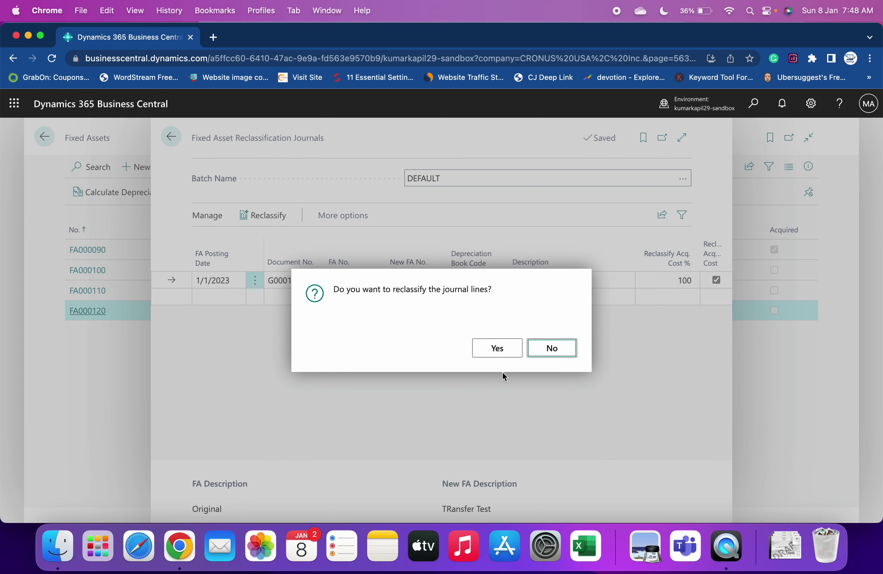
left_click(508, 355)
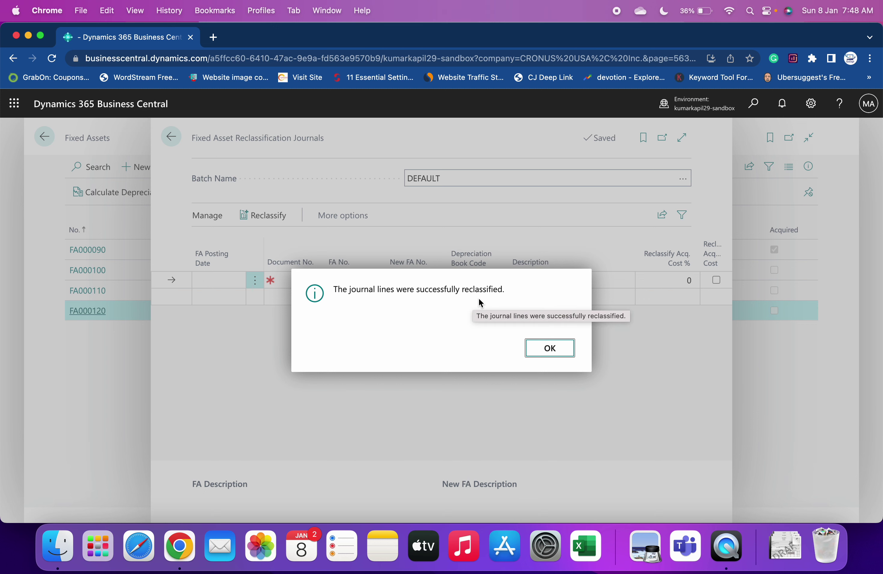
left_click(545, 349)
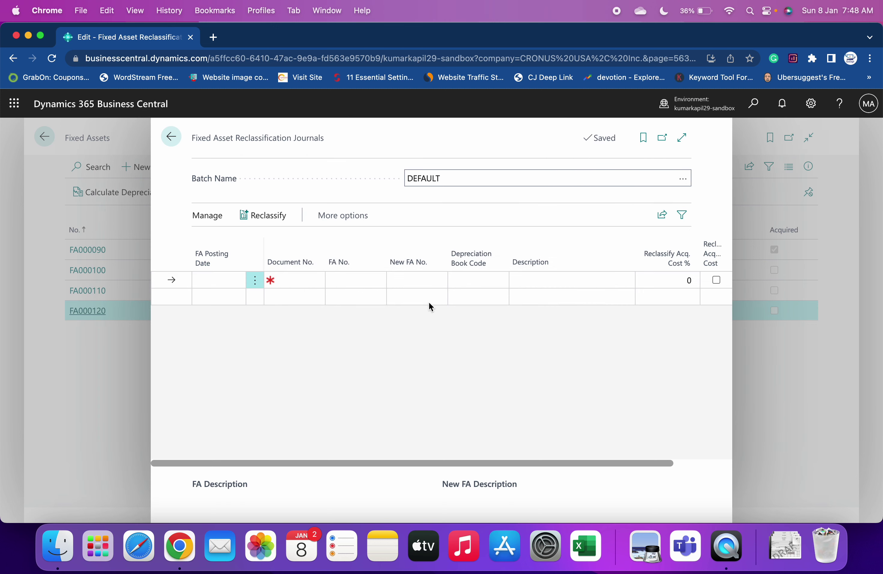
Return to the Fixed Assets list and check the book value on the FA000120 card
left_click(168, 139)
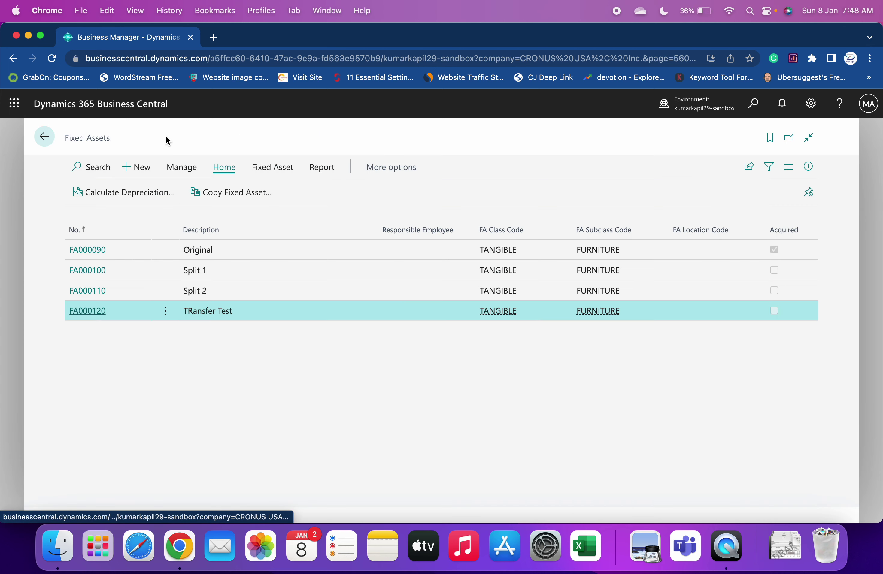
left_click(87, 313)
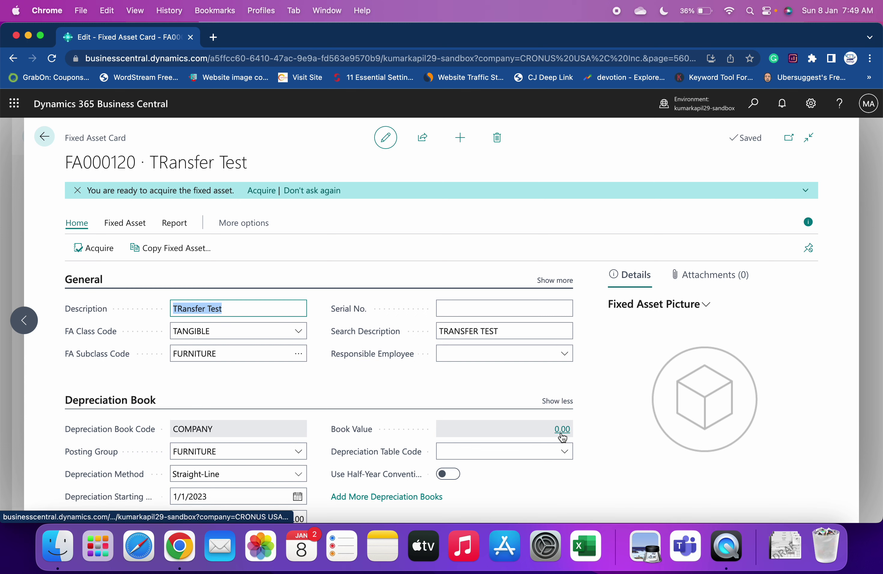
left_click(48, 137)
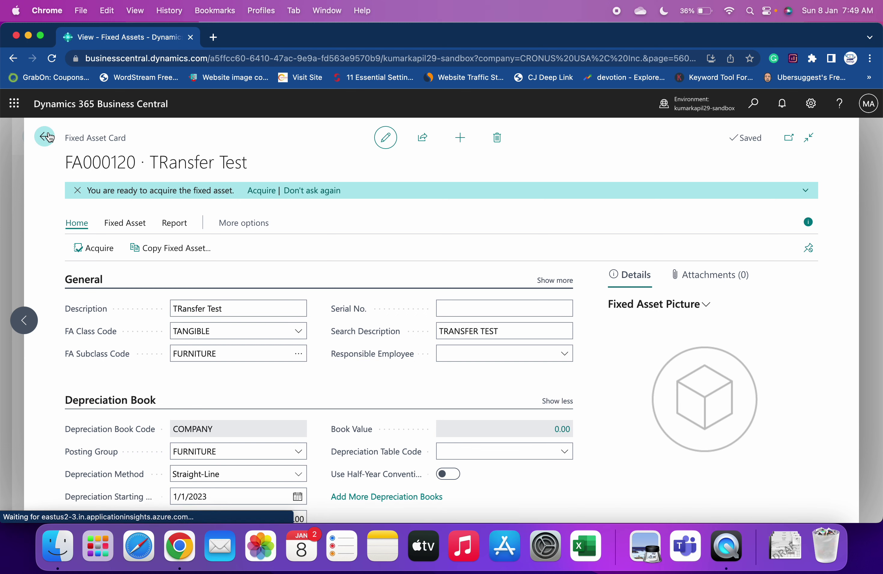
Search for "fixed asset g" and open the Fixed Asset G/L Journals page
left_click(754, 104)
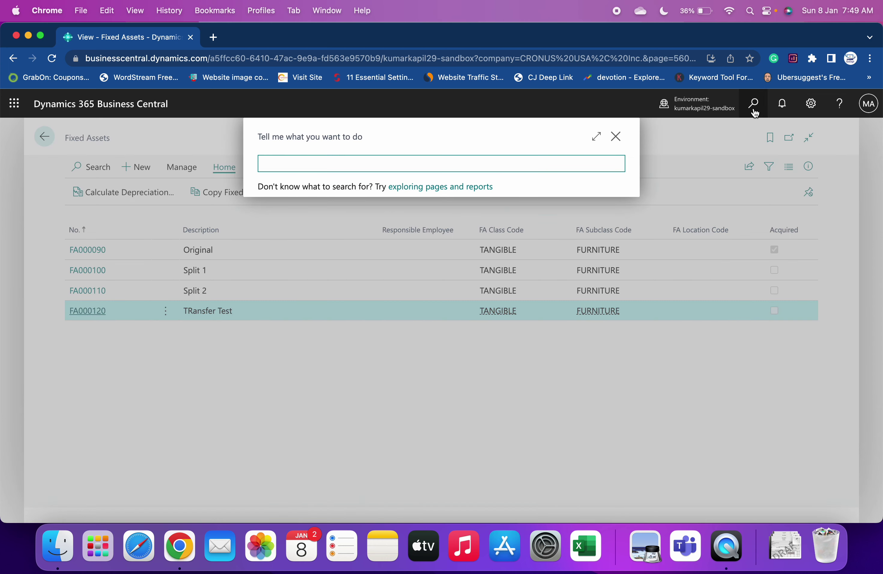
type("fa g/l")
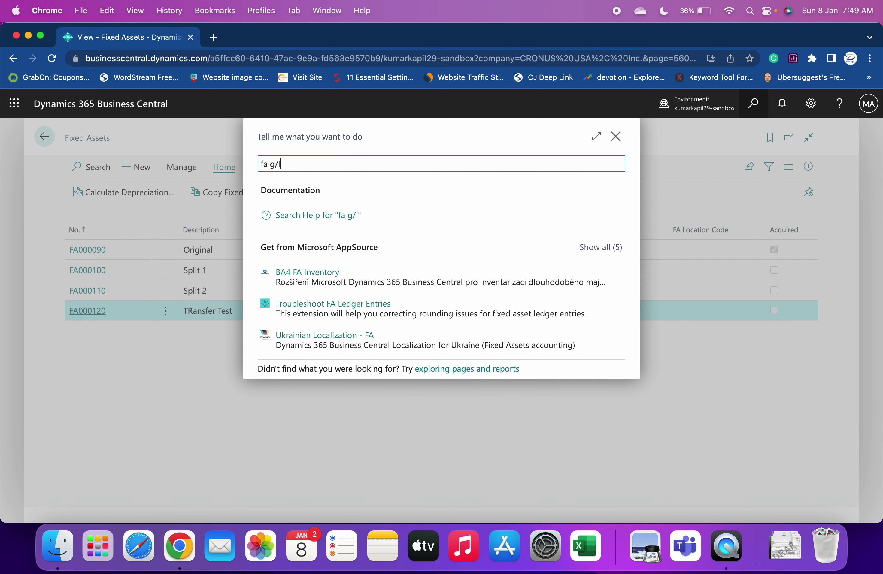
key("BackSpace")
key("BackSpace")
key("BackSpace")
key("BackSpace")
key("BackSpace")
type("ixed asset")
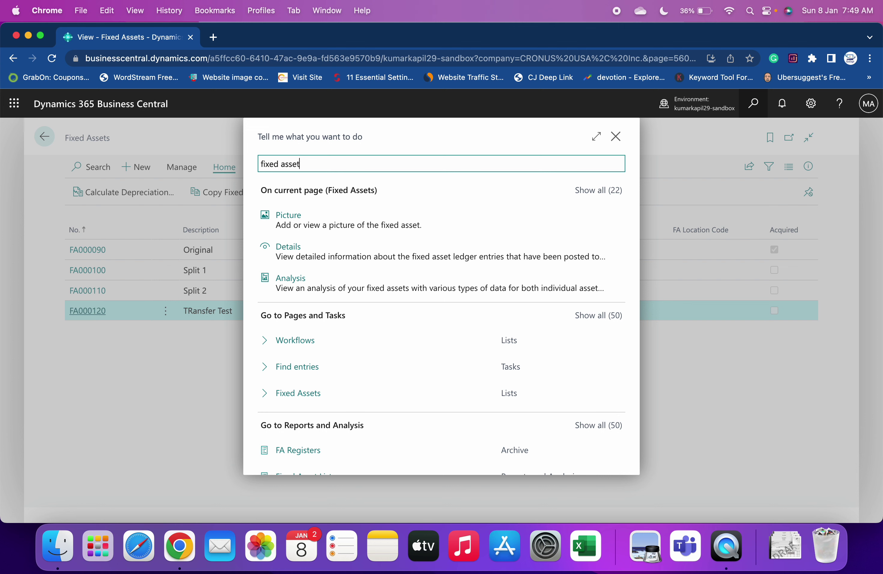
type(" g")
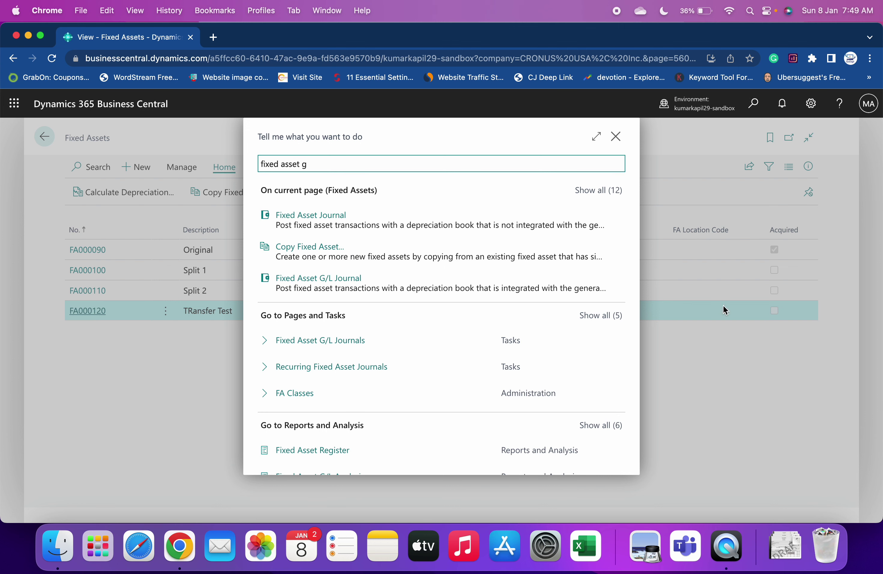
left_click(343, 348)
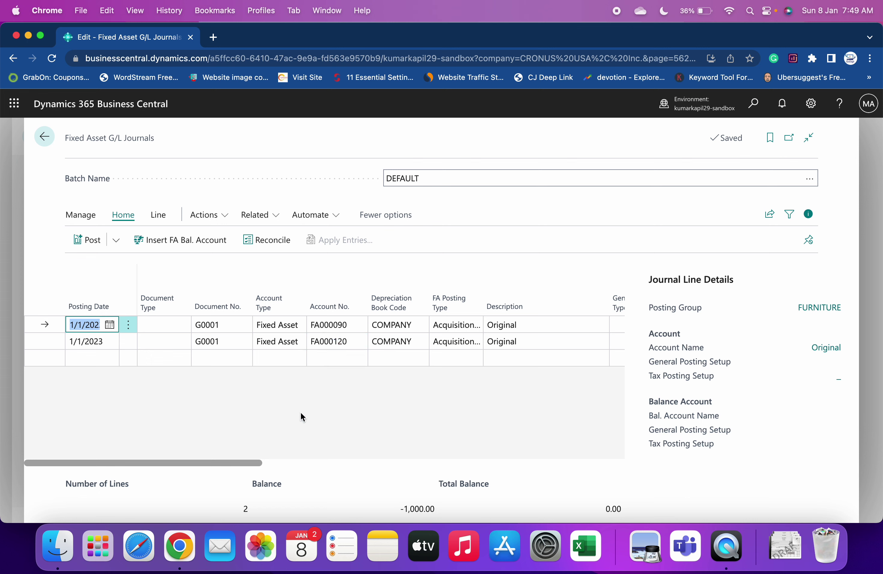
Review the amounts on the G0001 lines for FA000090 and FA000120, and post the Fixed Asset G/L journal
left_click(606, 463)
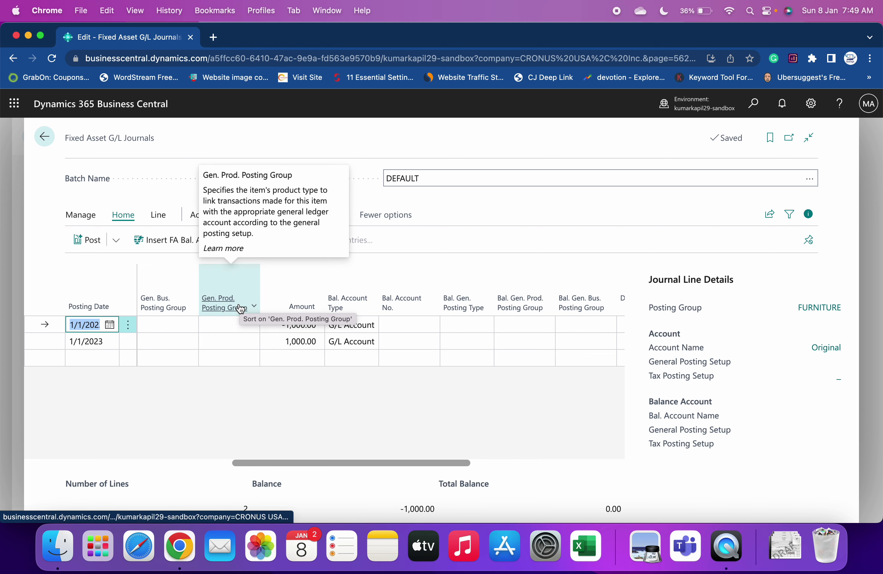
left_click(90, 242)
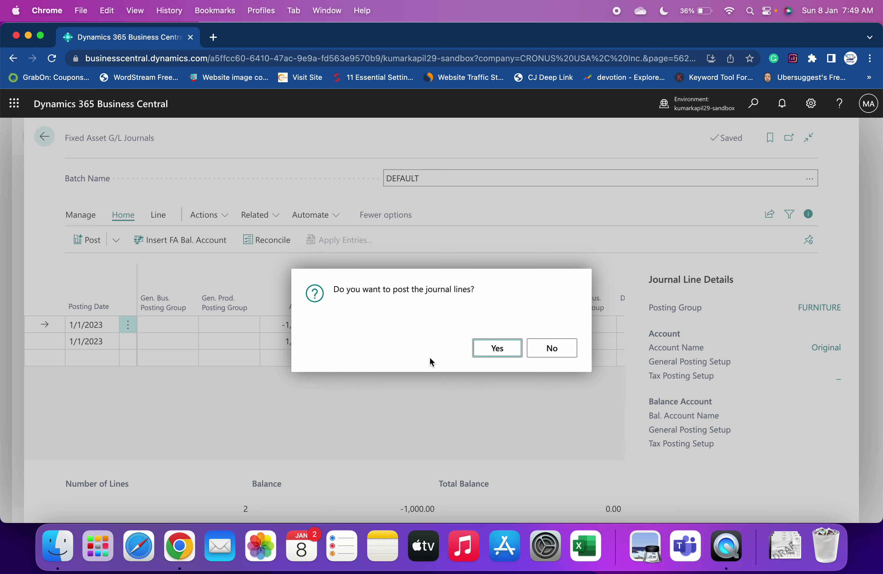
left_click(491, 350)
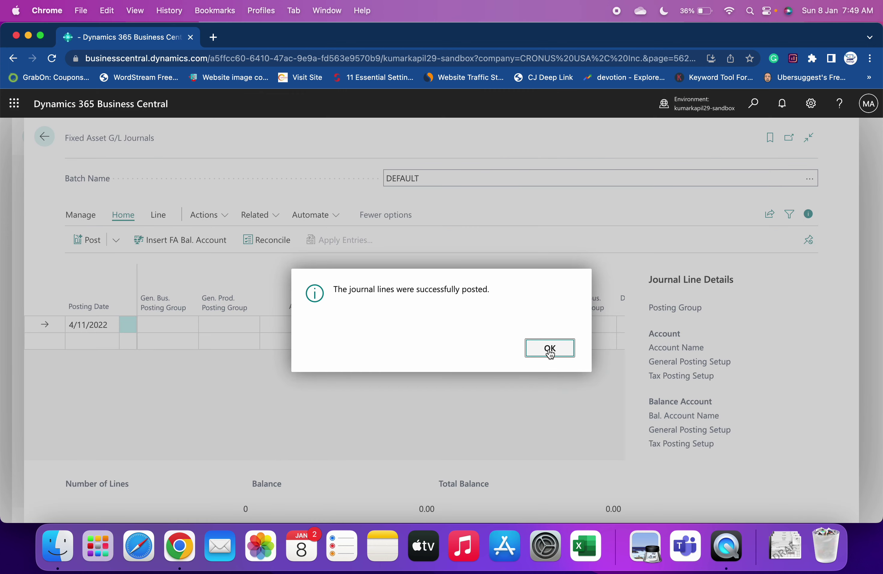
left_click(550, 349)
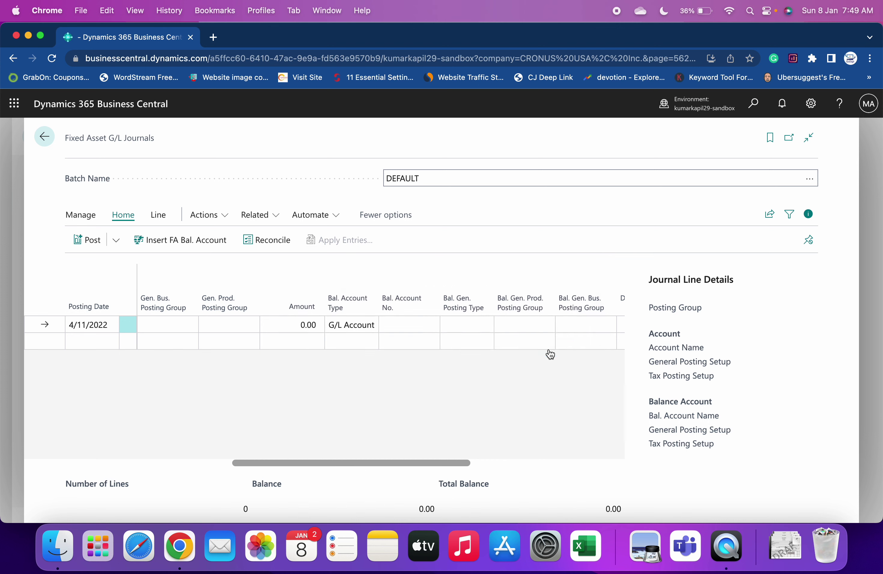
left_click(44, 145)
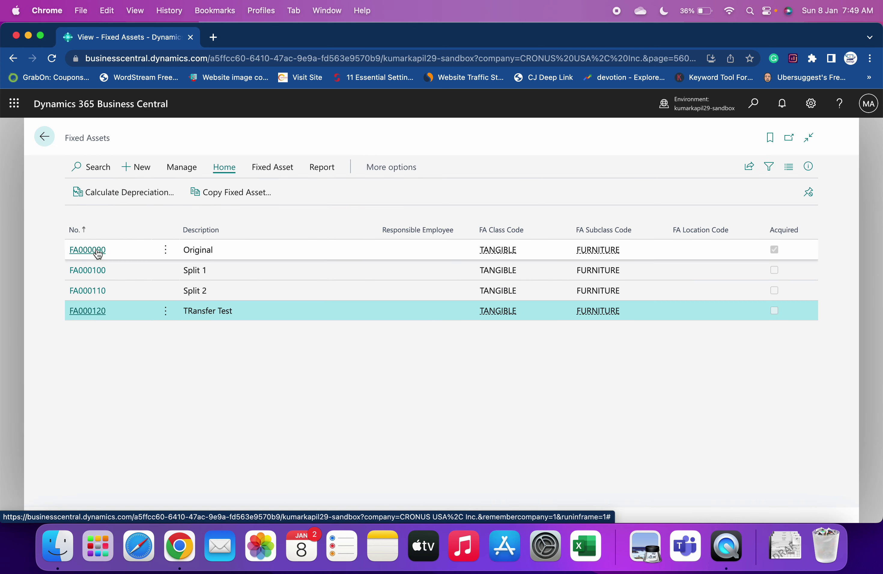
Examine the FA ledger entries behind FA000090's book value, including their amounts and reclassification flags
left_click(99, 251)
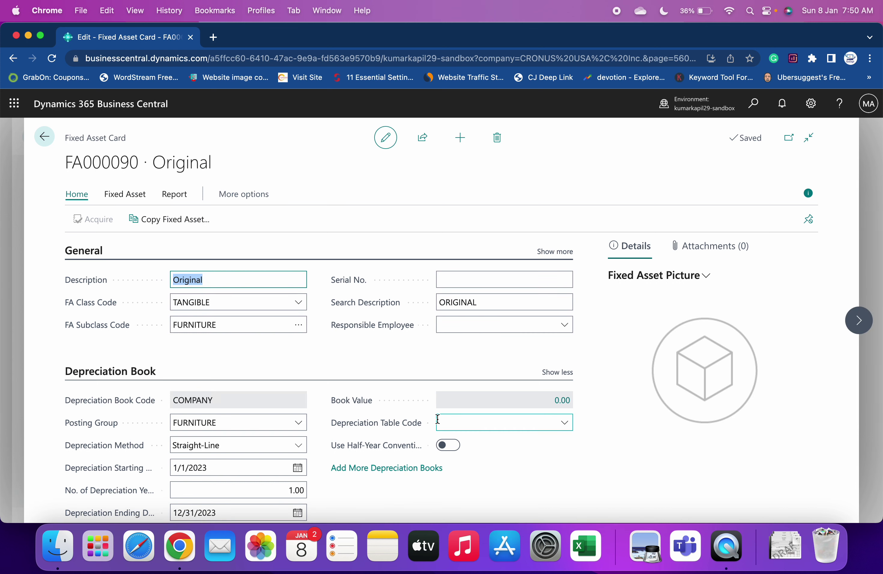
left_click(560, 401)
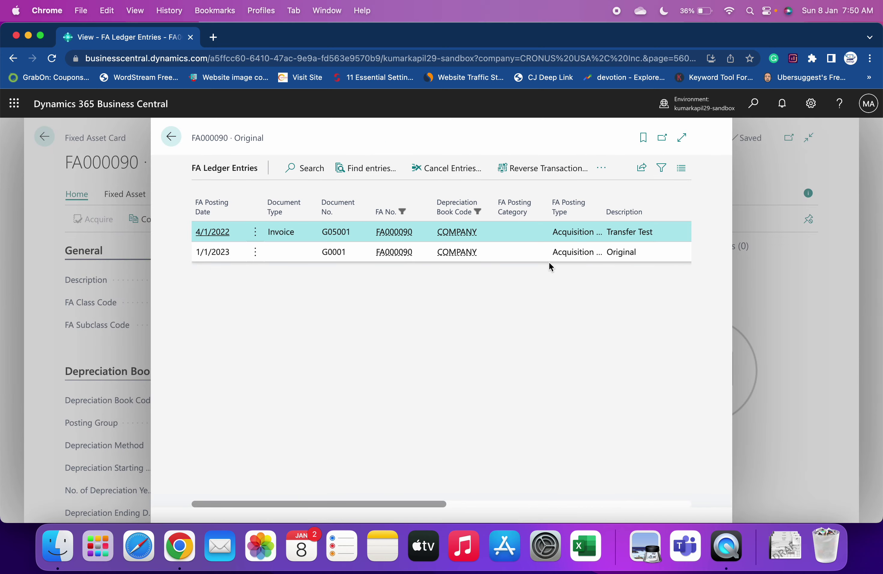
left_click(646, 505)
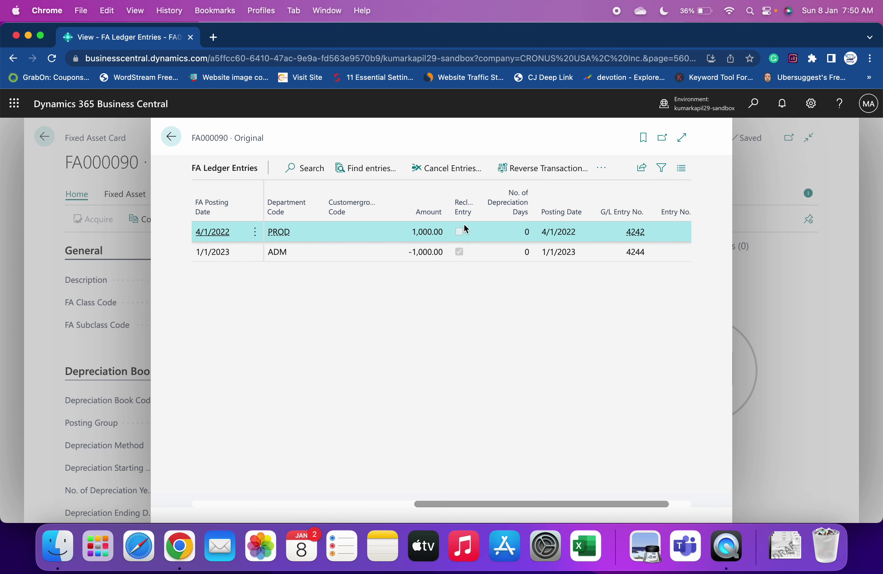
mouse_move(469, 218)
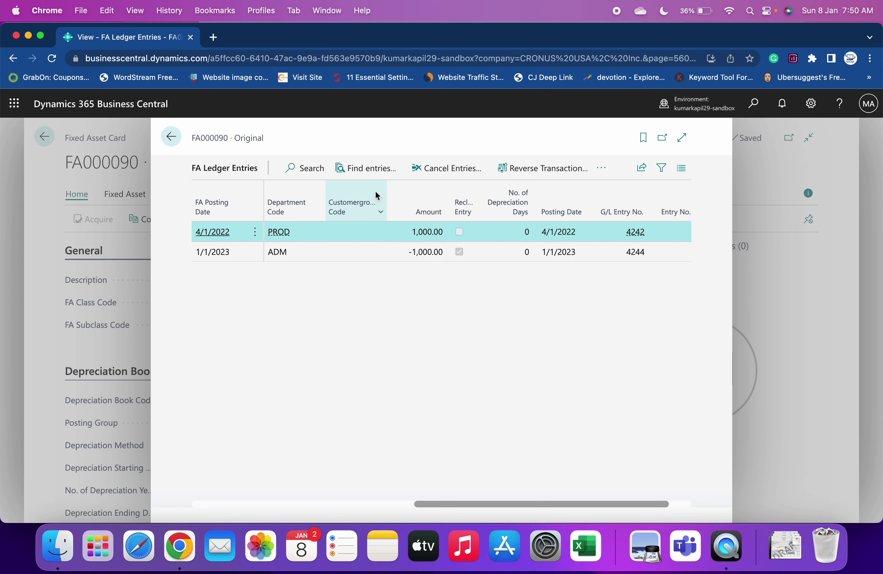
left_click(171, 145)
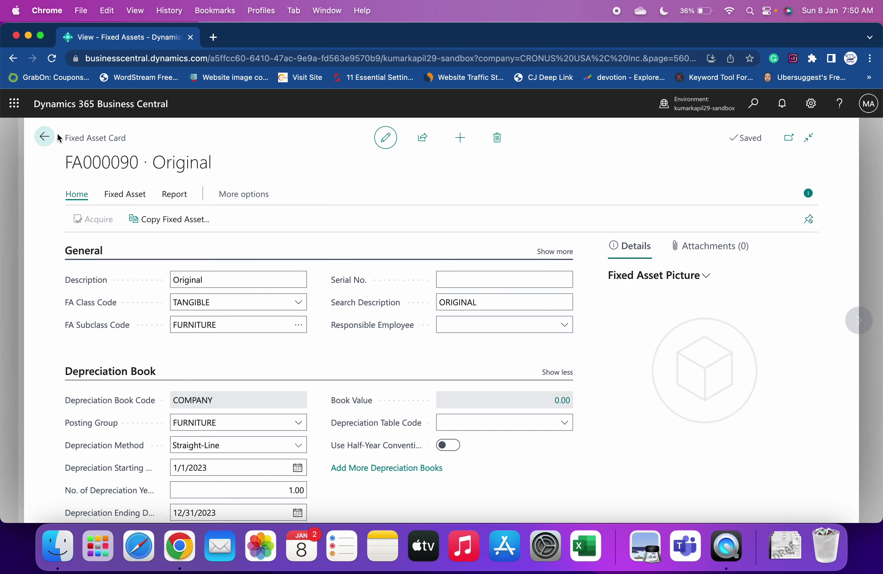
left_click(45, 137)
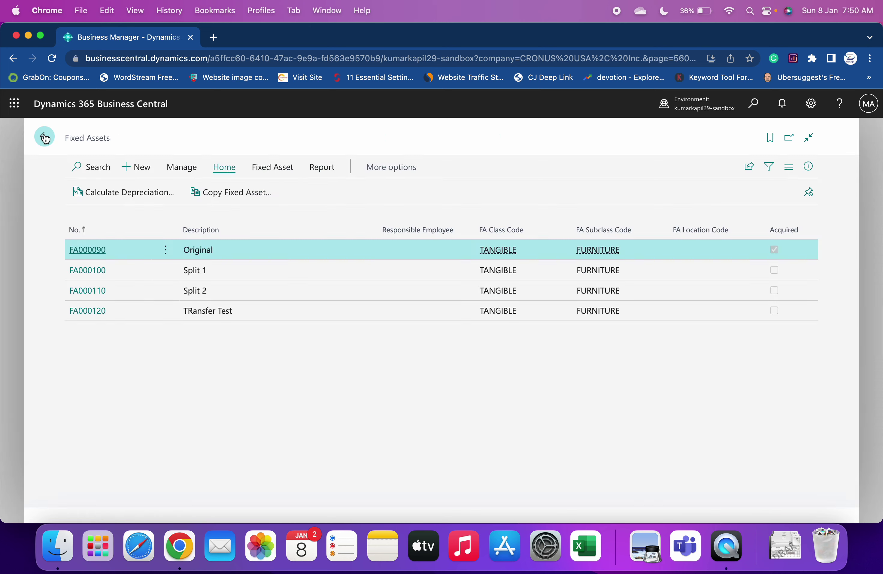
Examine the FA ledger entries behind FA000120's book value, including the amount and department code
left_click(91, 314)
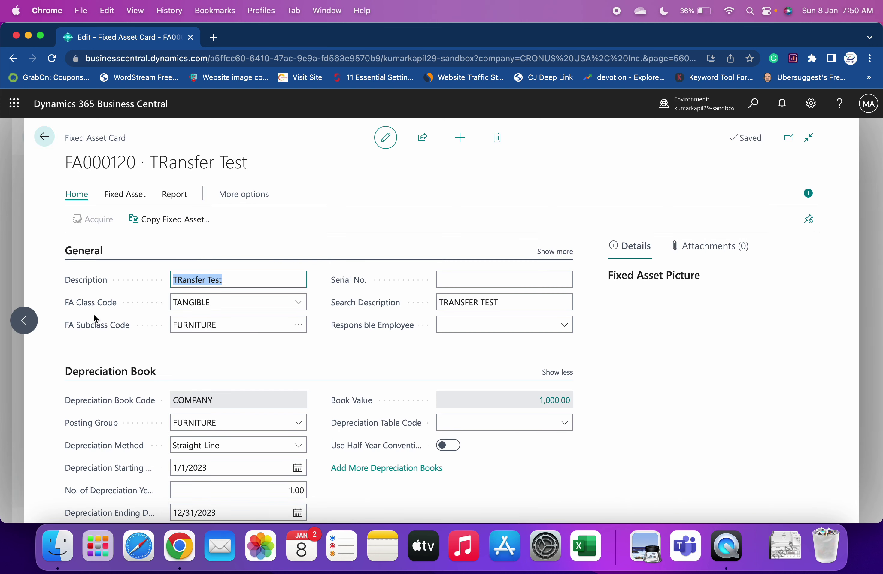
left_click(552, 403)
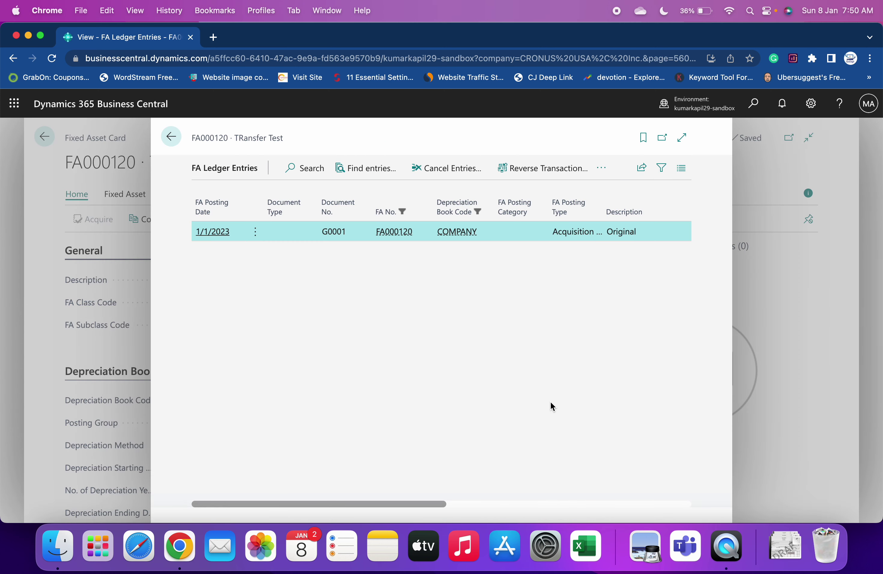
left_click(669, 506)
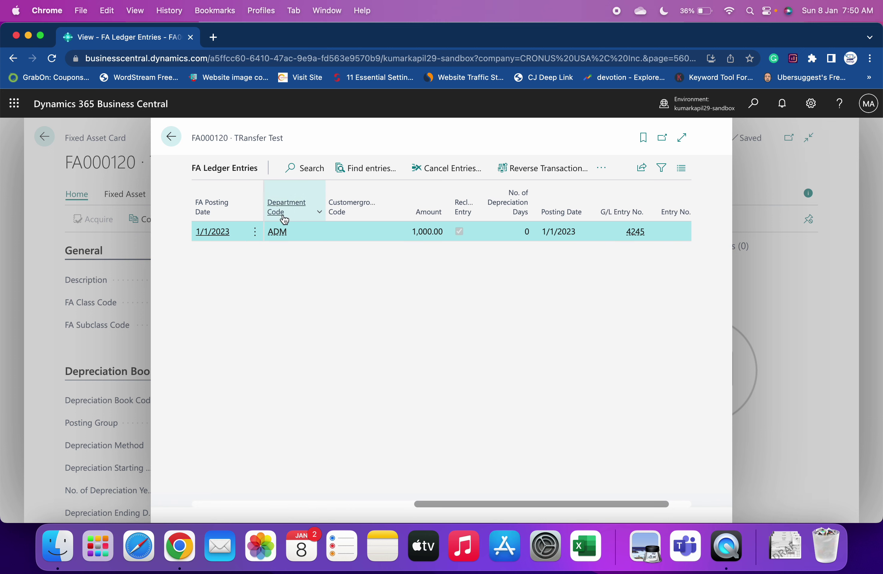
mouse_move(286, 220)
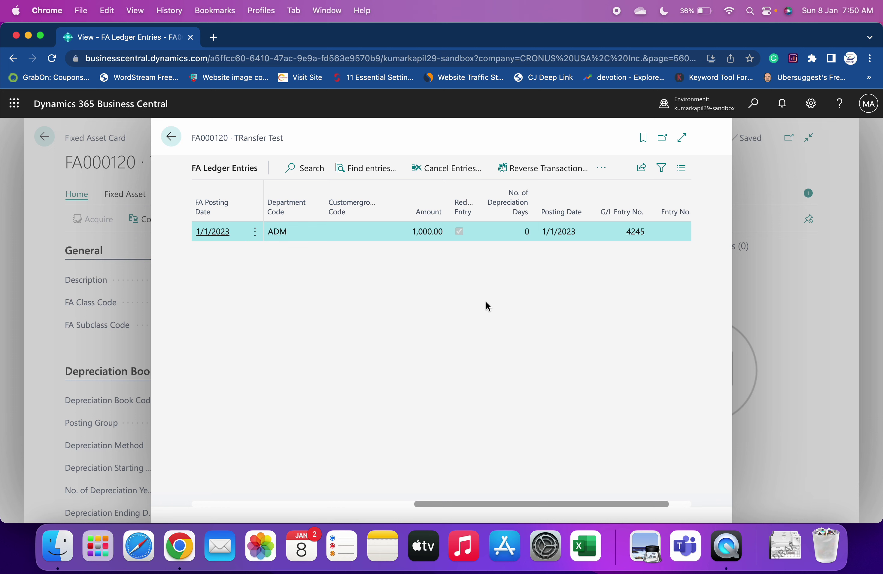
left_click(172, 137)
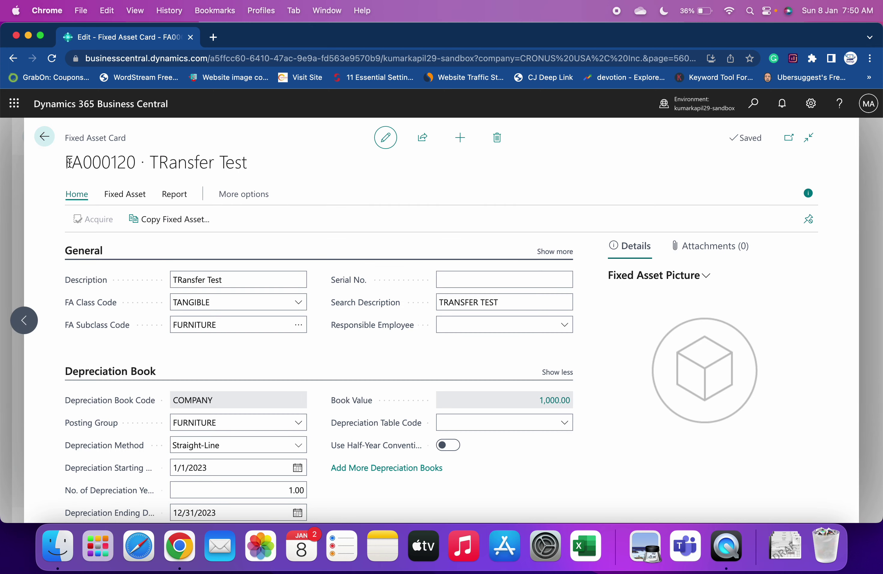
left_click(45, 137)
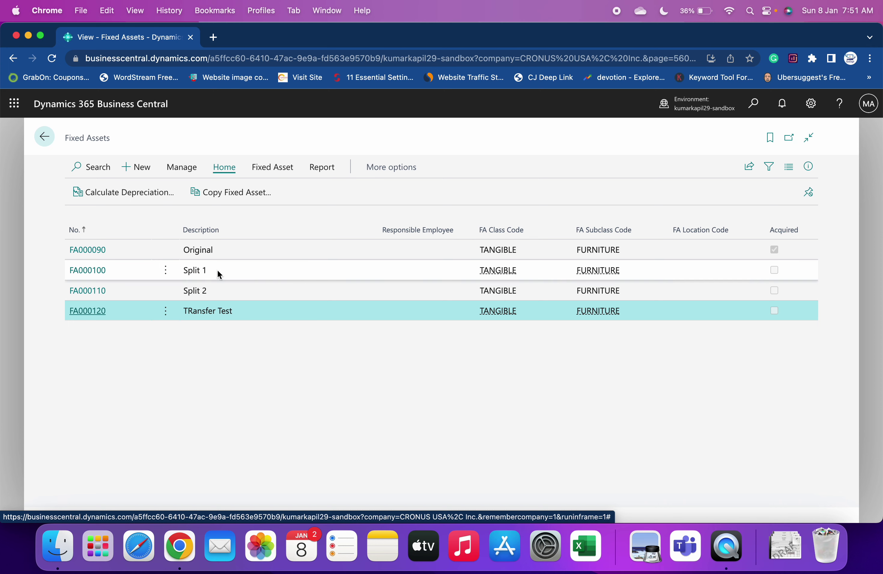
Check the book values on the FA000100 (Split 1) and FA000110 (Split 2) cards, and select FA000120 in the Fixed Assets list
left_click(103, 271)
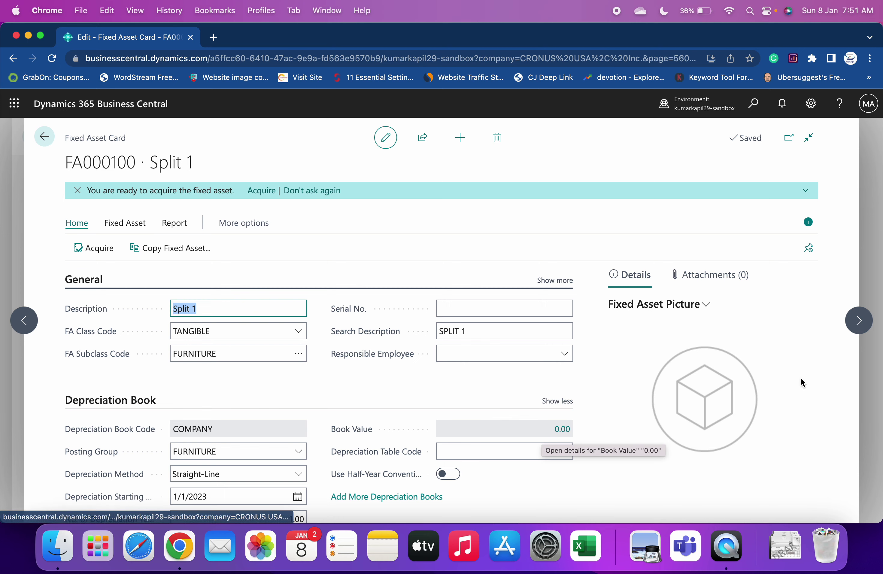
left_click(858, 321)
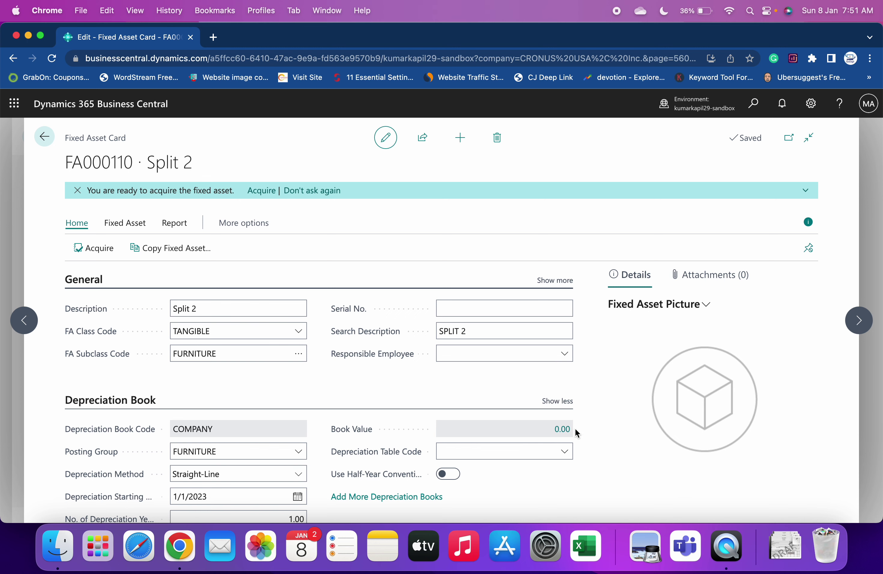
left_click(44, 142)
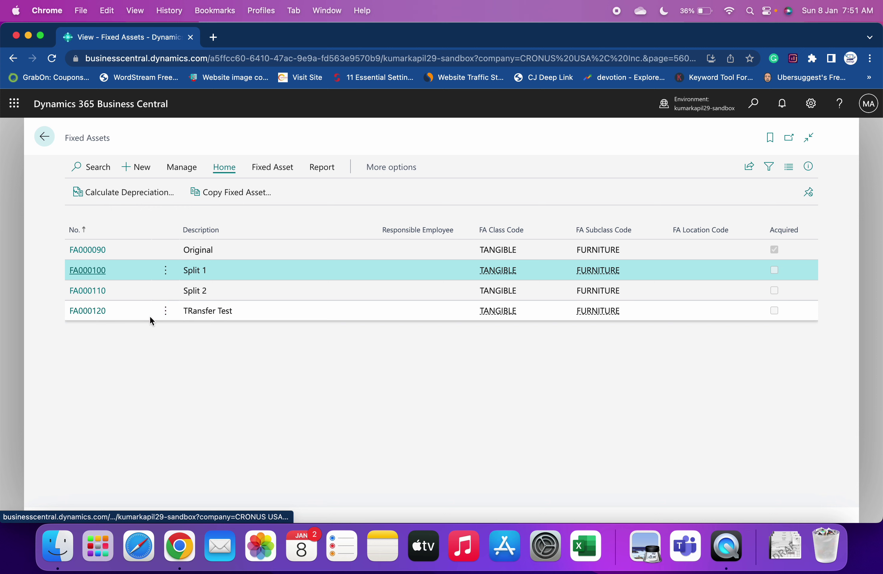
left_click(225, 315)
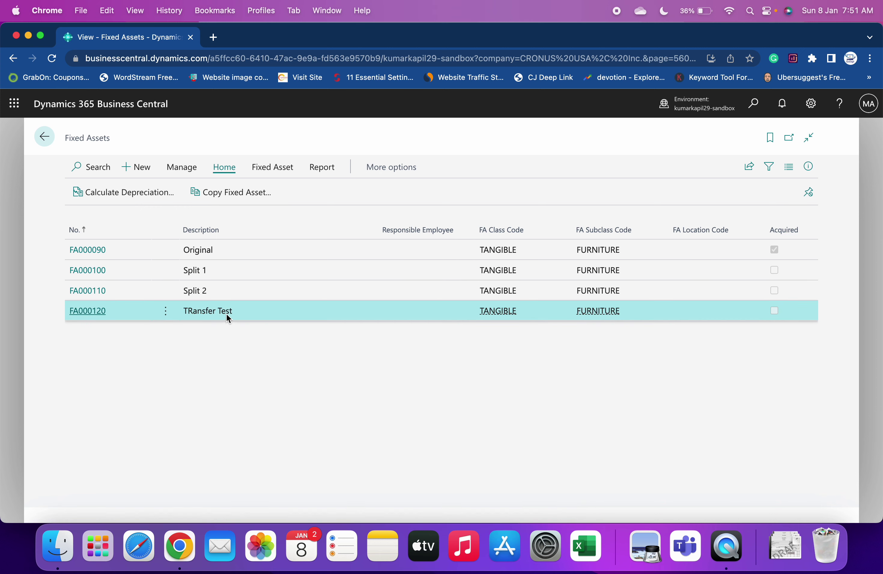
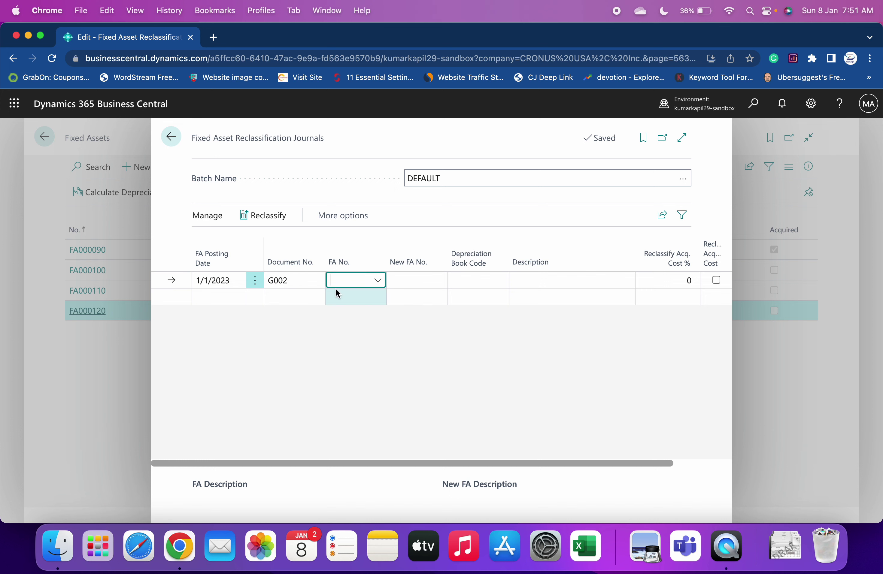
On reclassification journal line G002, set FA000120 as the source asset and FA000100 as the new asset
left_click(383, 284)
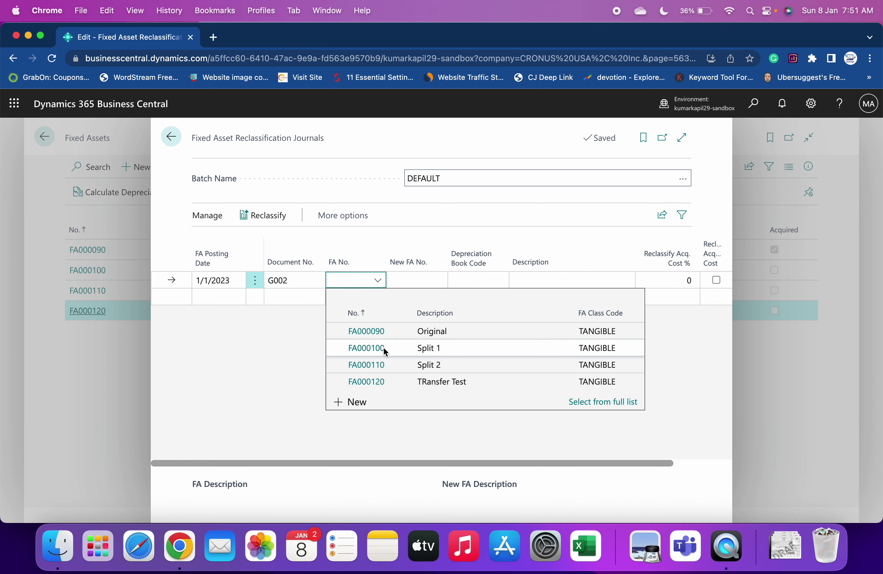
left_click(371, 382)
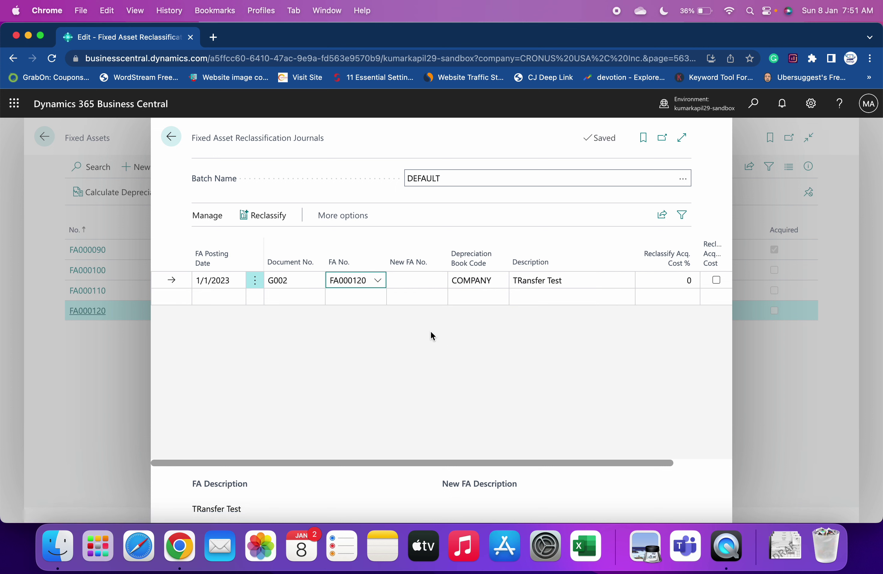
left_click(401, 276)
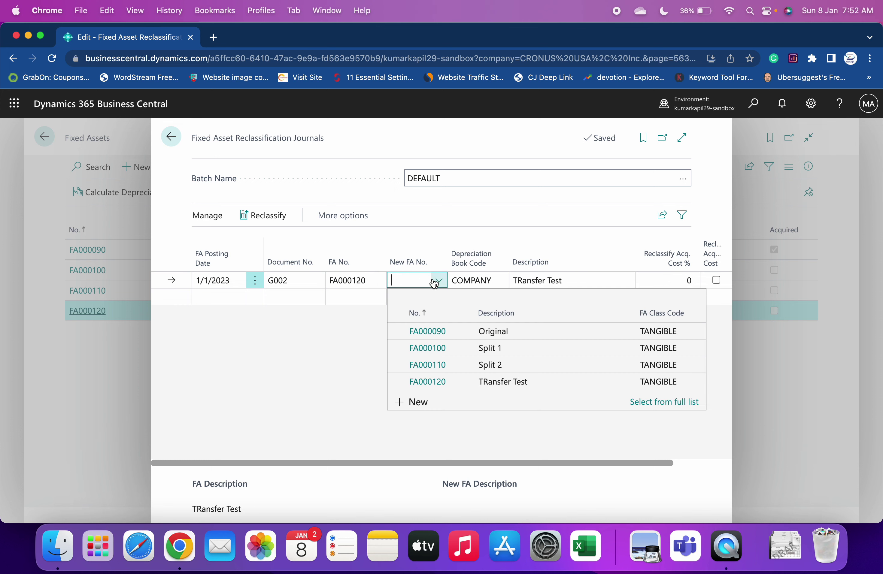
left_click(449, 349)
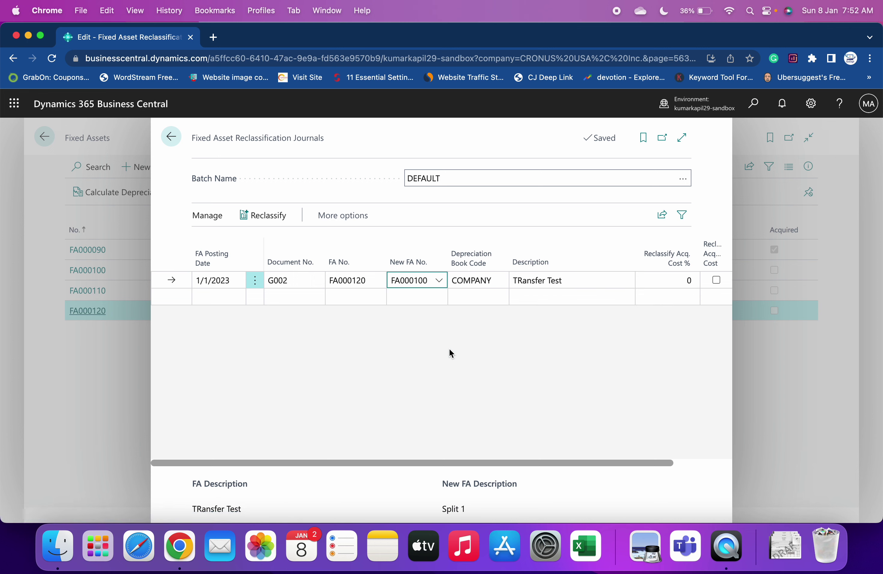
Add a second reclassification line dated 1/1/2023 with document number G003, from FA000120 to new asset FA000110
left_click(199, 297)
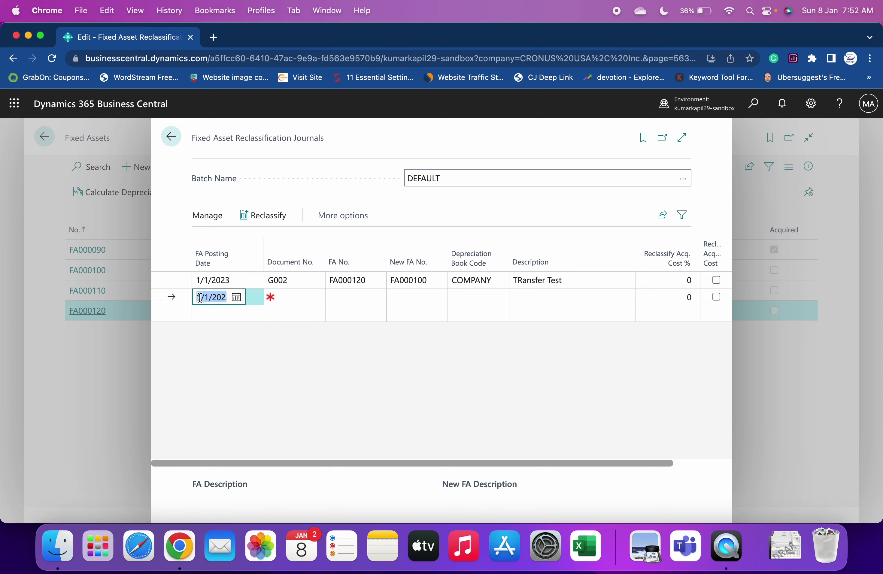
left_click(294, 296)
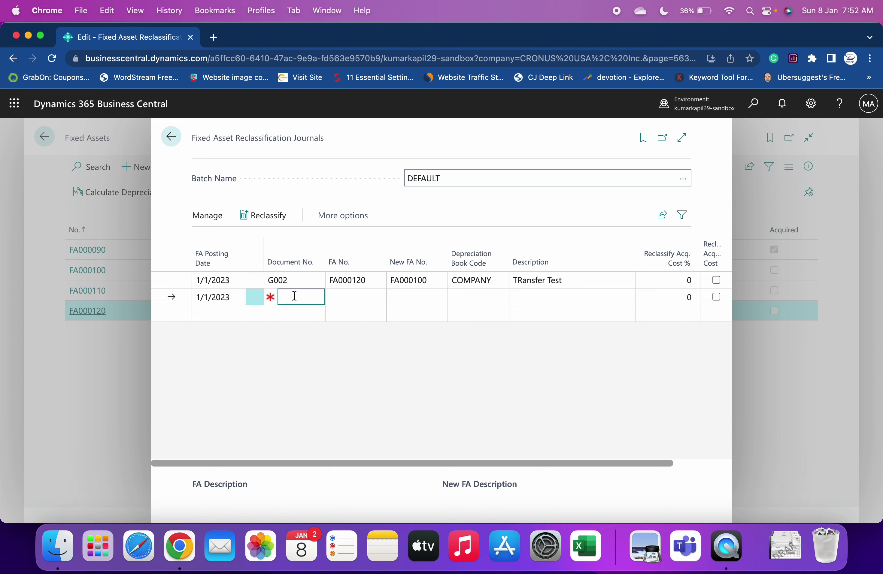
type("G003")
key("Tab")
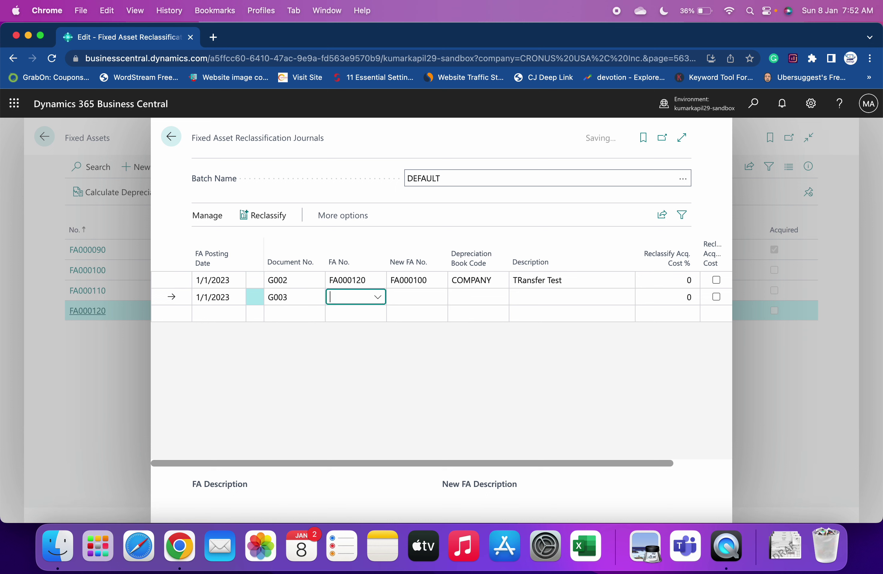
left_click(378, 297)
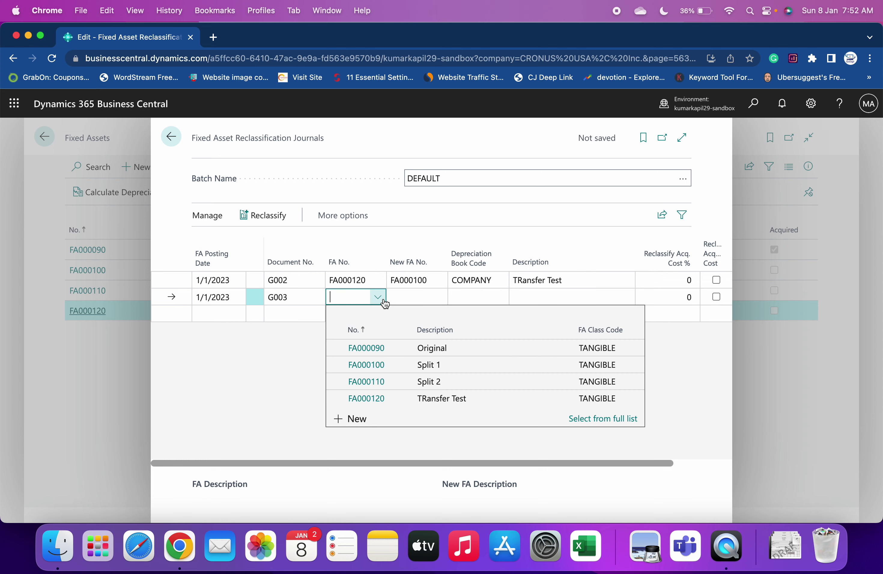
left_click(392, 398)
left_click(433, 301)
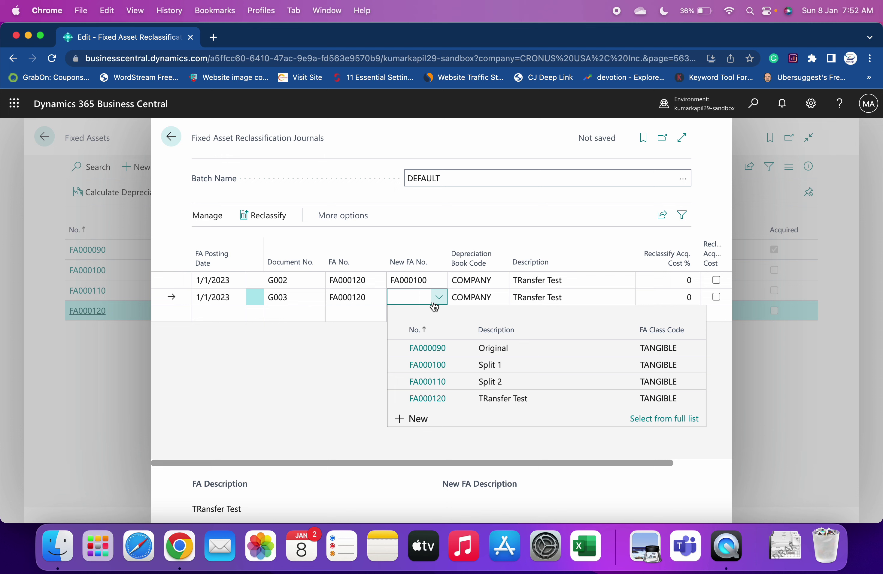
left_click(453, 380)
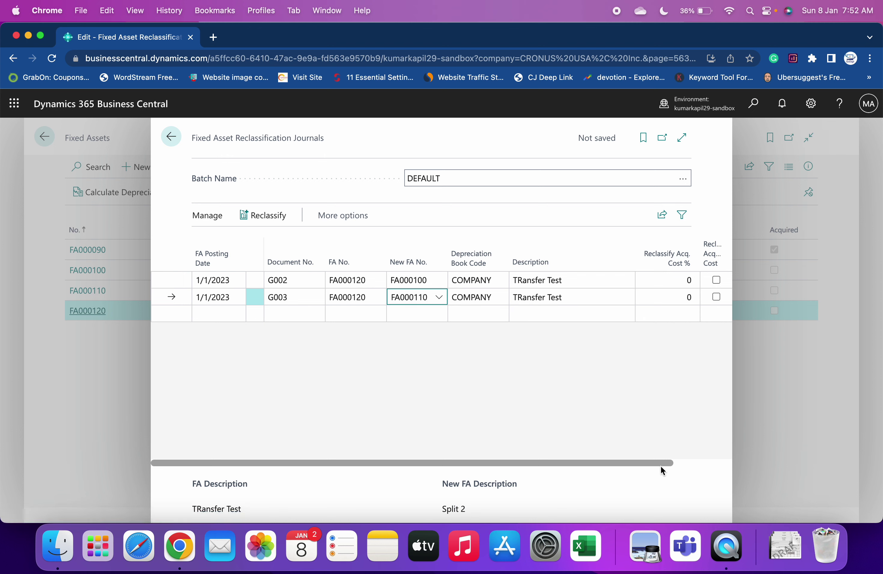
Set the reclassified acquisition cost to 25% on both lines and enable acquisition cost reclassification for each
scroll(694, 462, "right", 3)
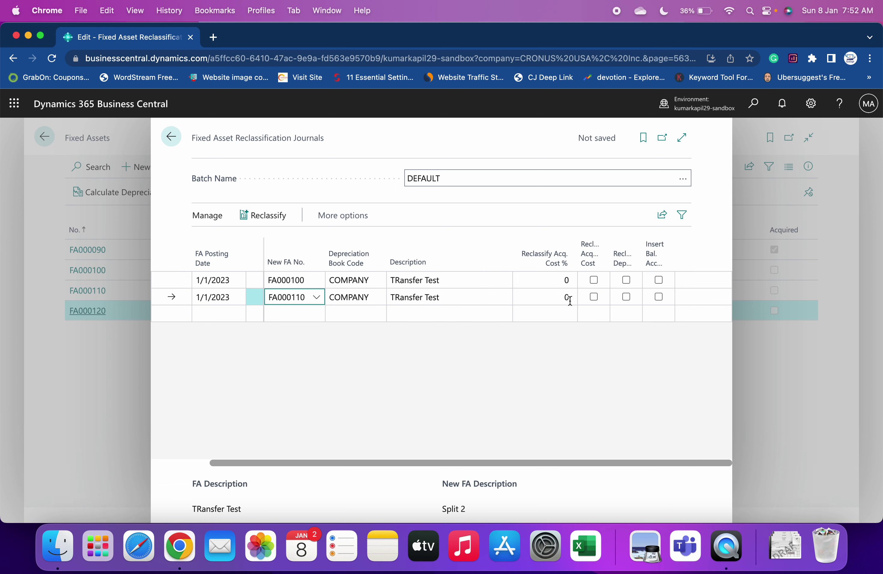
left_click(559, 278)
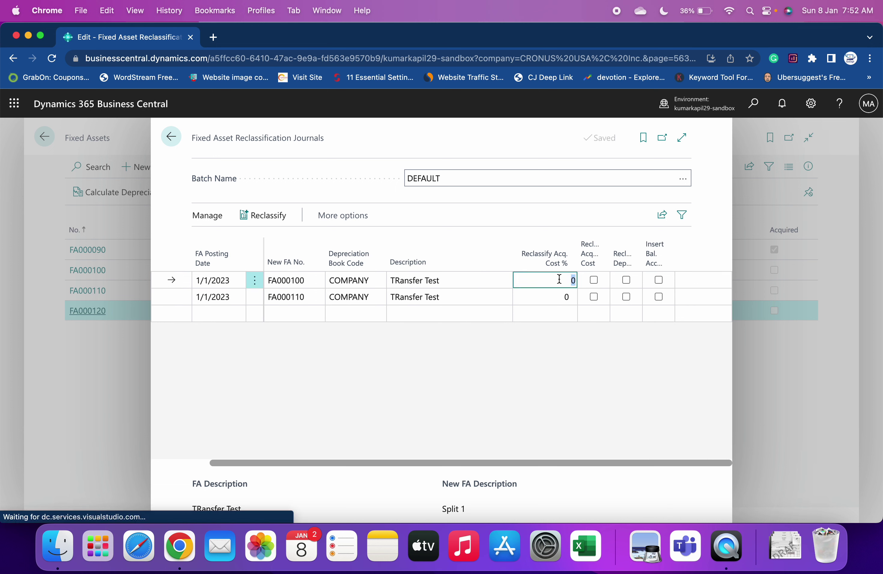
type("25")
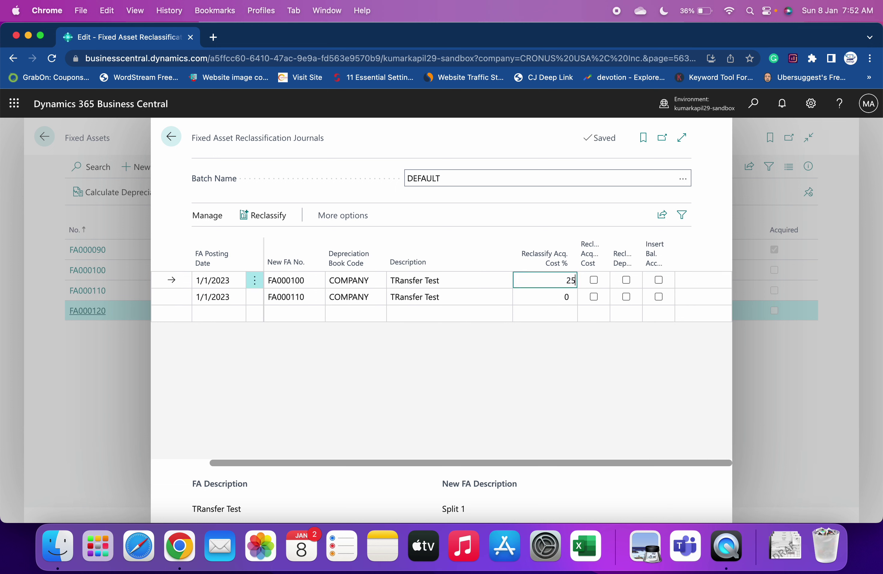
key("Tab")
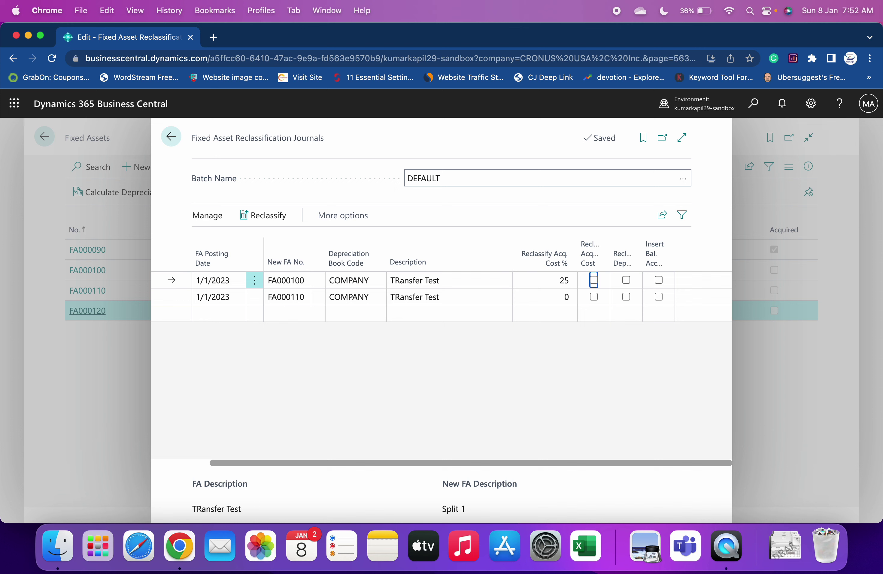
left_click(545, 297)
type("25")
key("Tab")
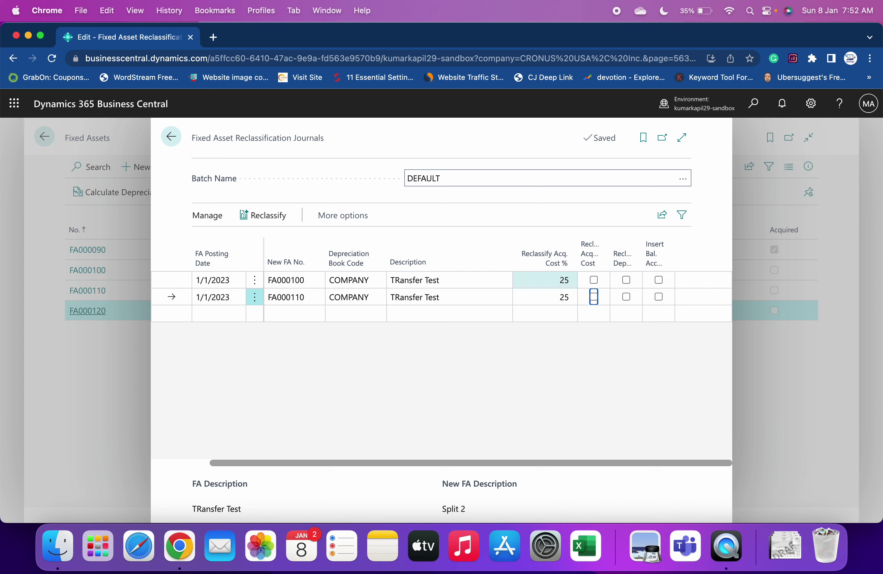
left_click(593, 281)
left_click(594, 297)
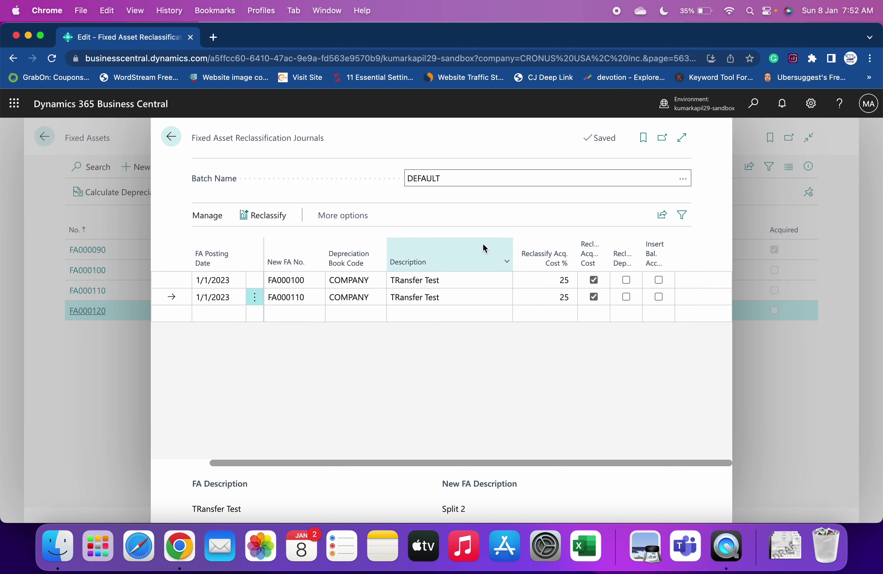
Reclassify the two journal lines and return to the Fixed Assets list
left_click(279, 222)
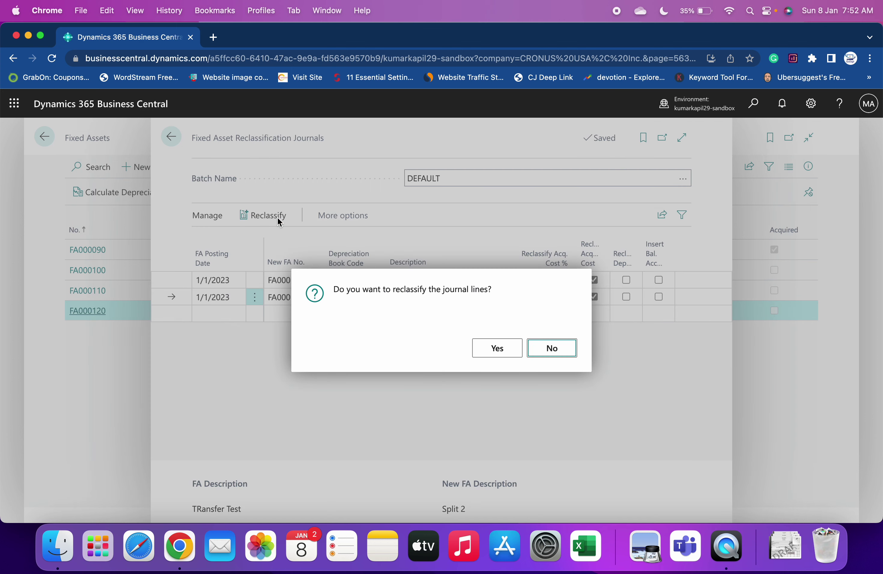
left_click(508, 351)
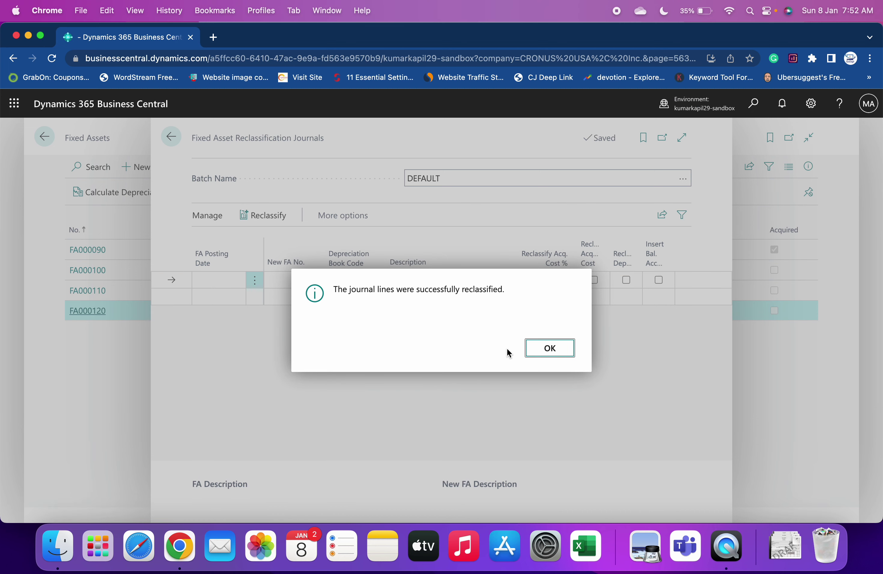
left_click(551, 349)
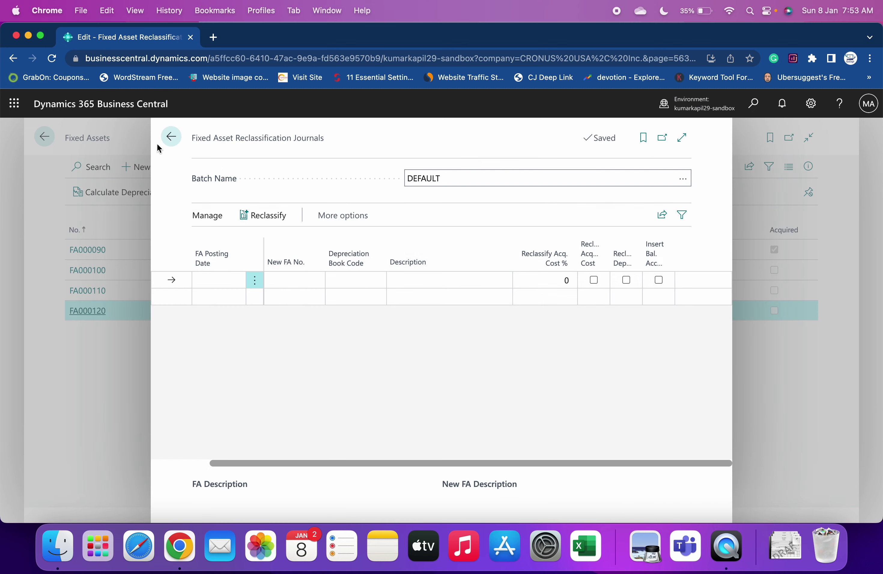
left_click(170, 137)
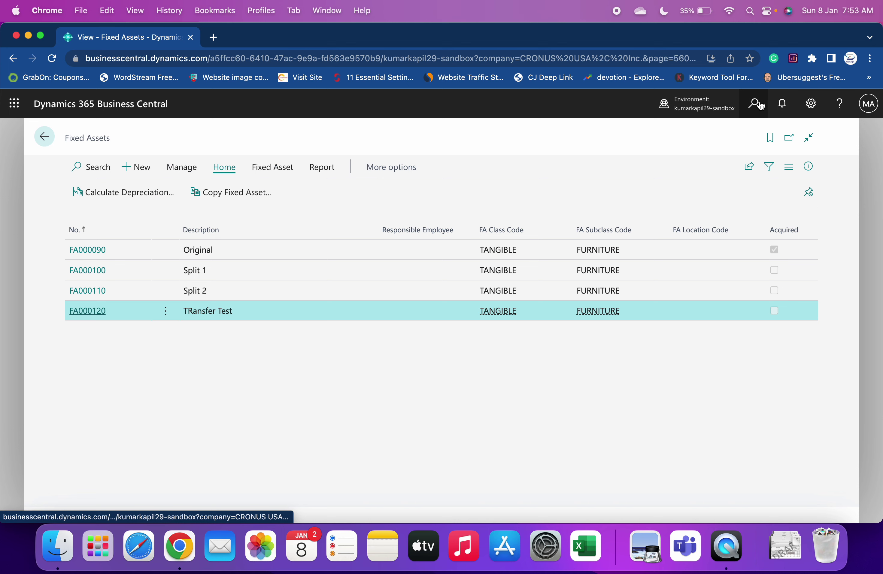
Search for "fixed asset g/l jou" and open the Fixed Asset G/L Journals page
left_click(753, 103)
type("fixed")
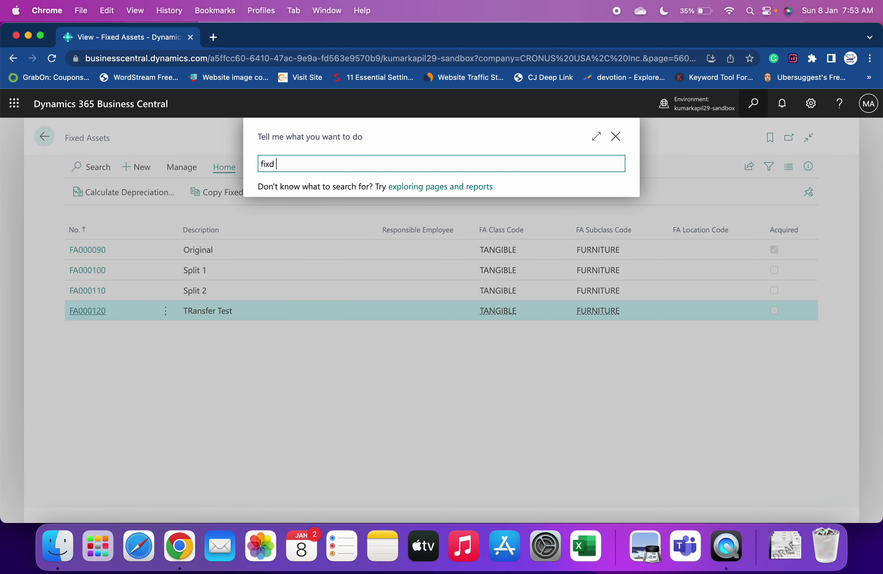
key("BackSpace")
key("BackSpace")
type("ed ass")
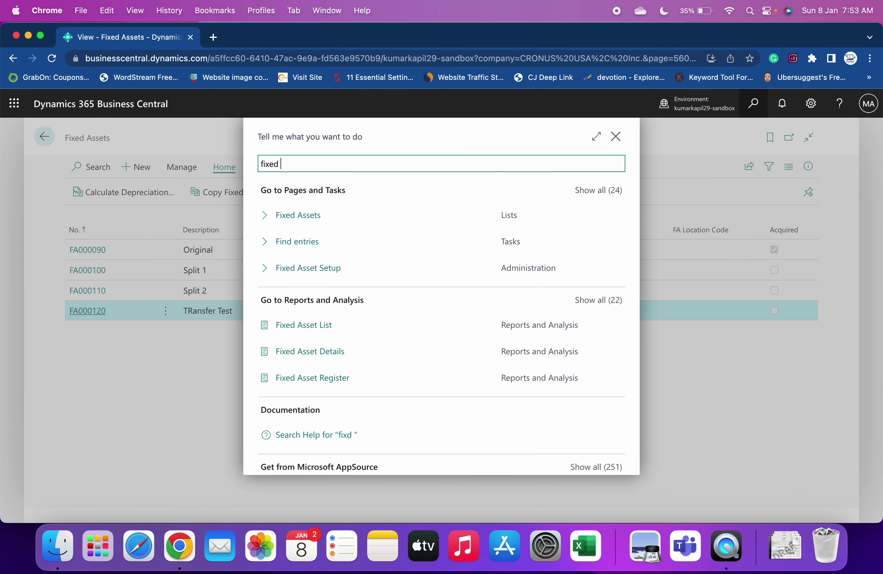
type("et g/l jou")
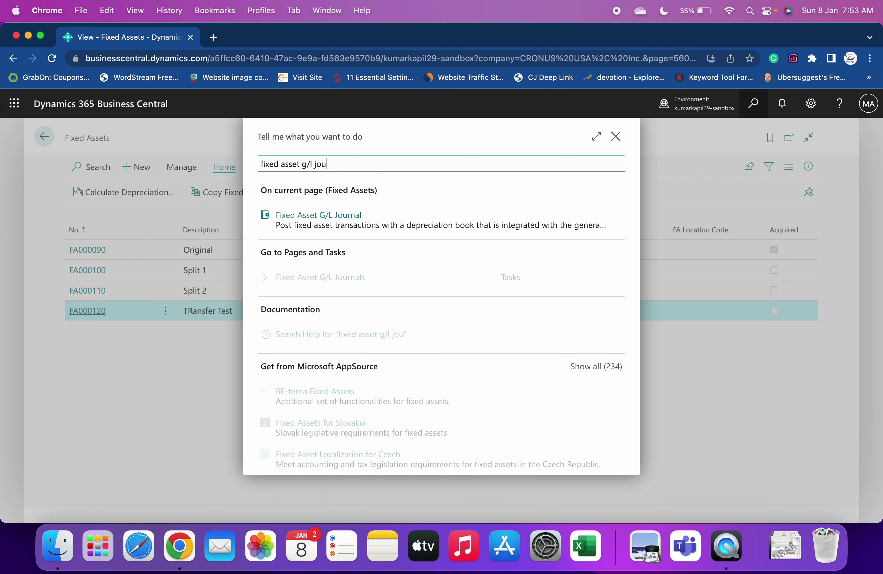
key("Tab")
key("Tab")
key("Tab")
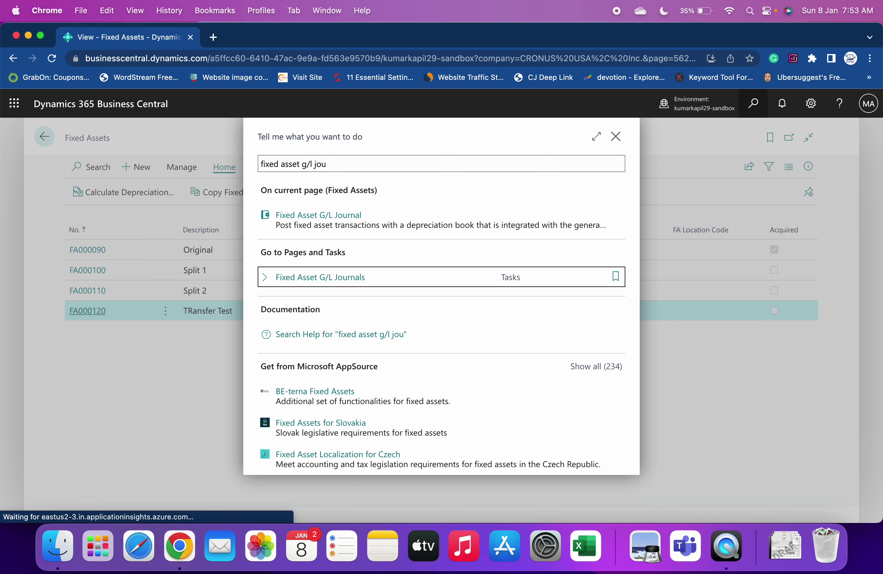
key("Return")
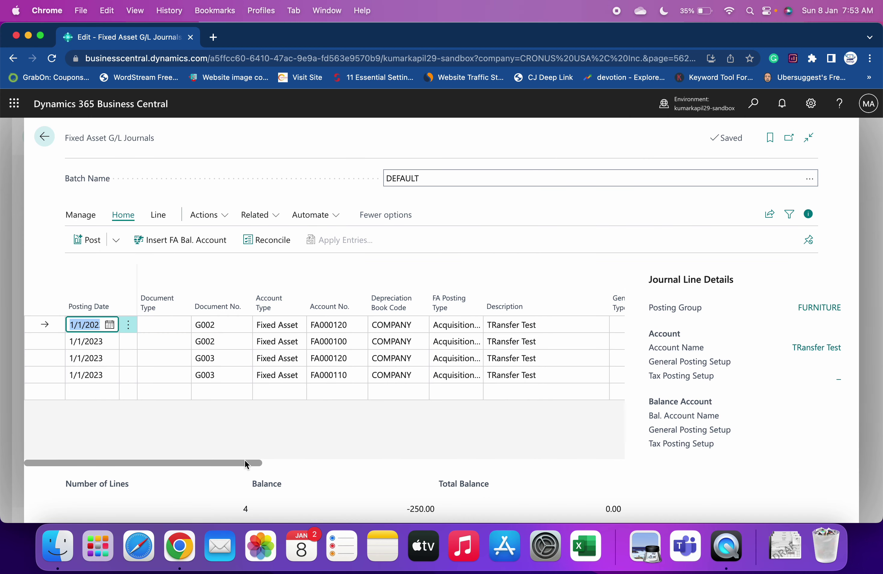
Review the amounts on the G002 and G003 lines, and post the Fixed Asset G/L journal
scroll(553, 463, "right", 10)
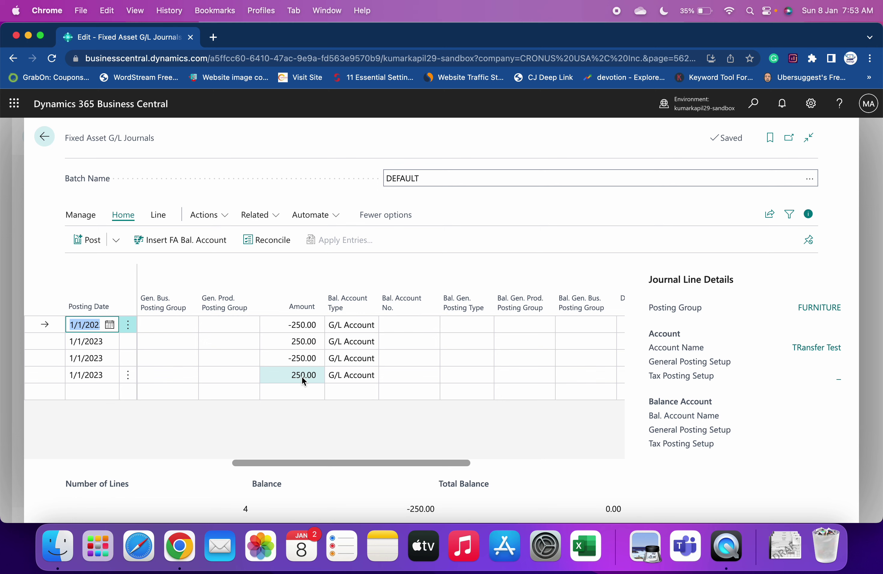
left_click(95, 240)
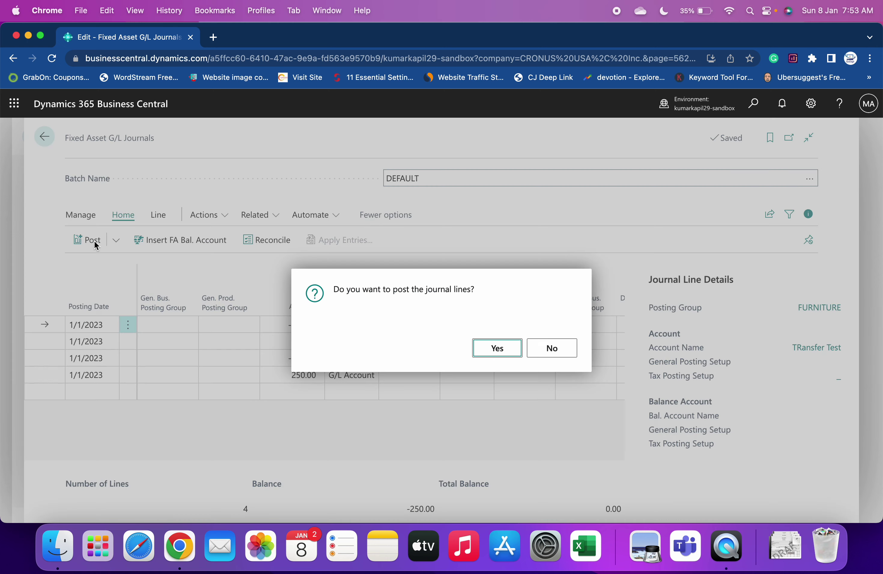
left_click(503, 357)
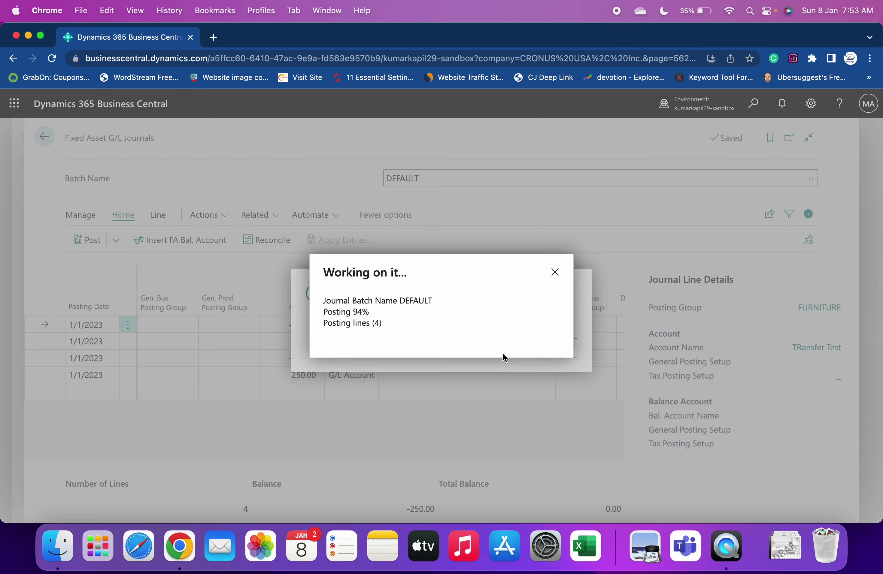
left_click(543, 357)
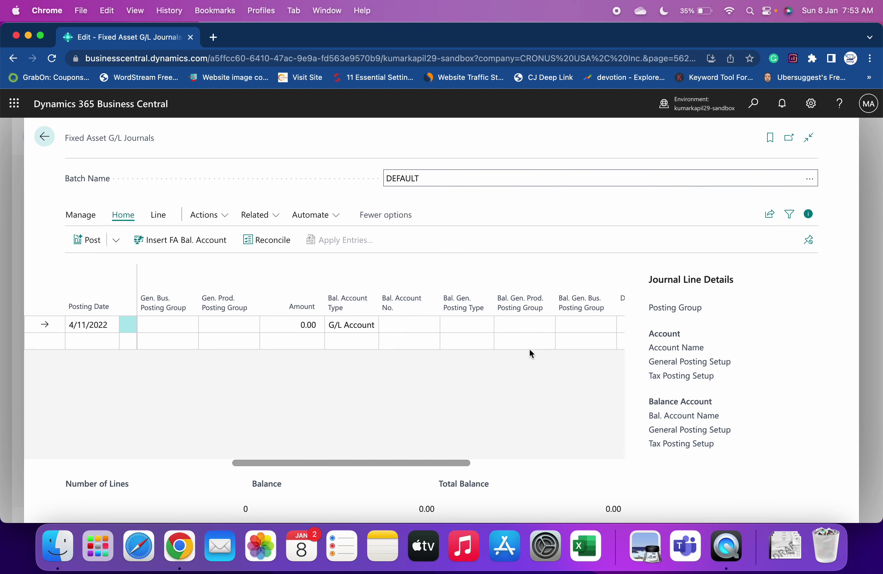
left_click(44, 143)
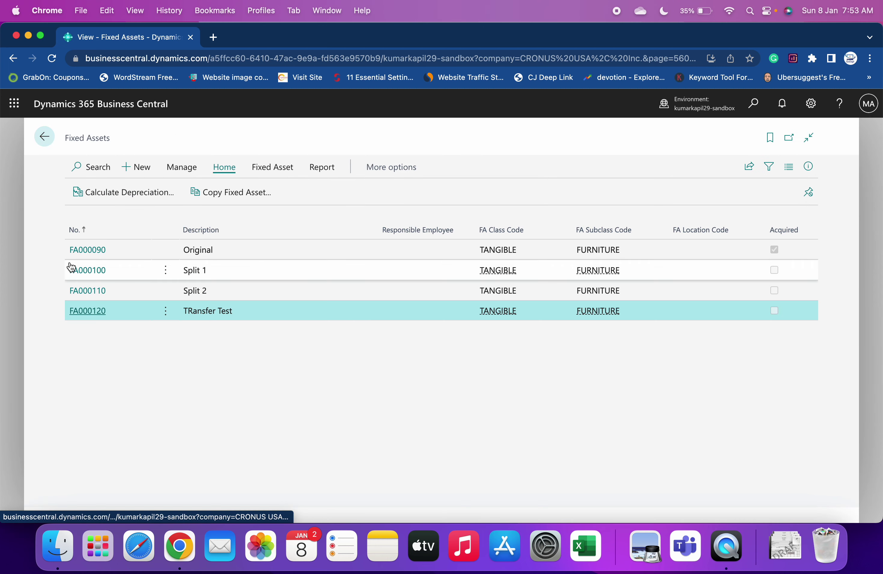
Check the book values on the FA000100, FA000110 and FA000120 cards, including the FA ledger entry behind FA000100's value
left_click(82, 270)
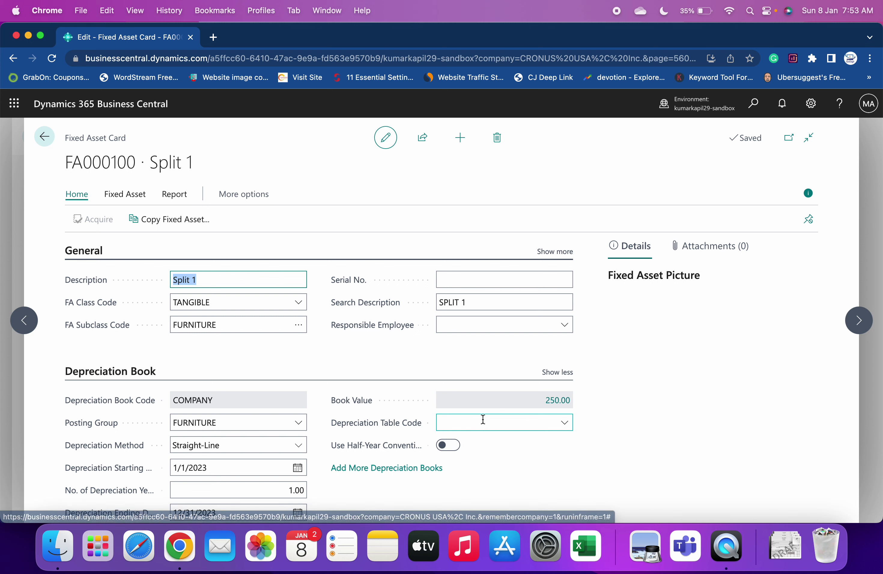
left_click(557, 401)
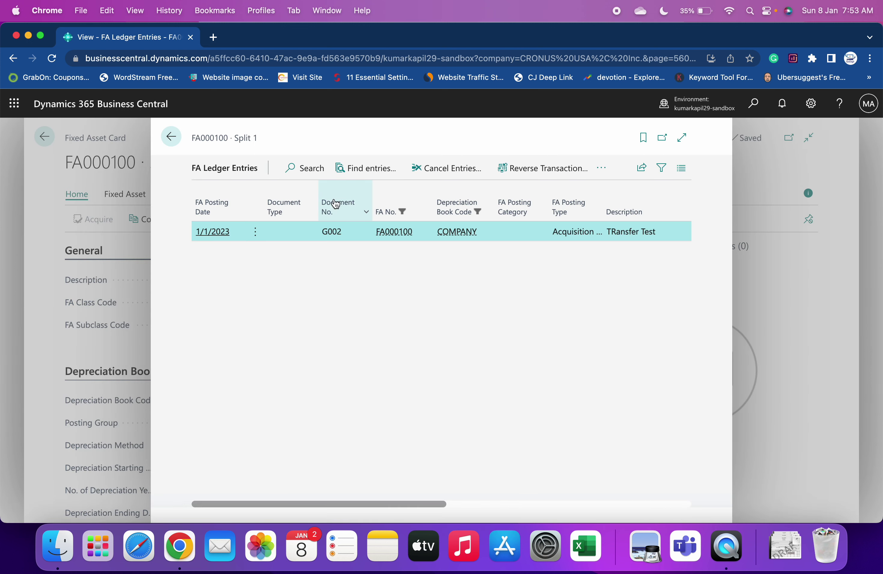
left_click(171, 136)
left_click(46, 137)
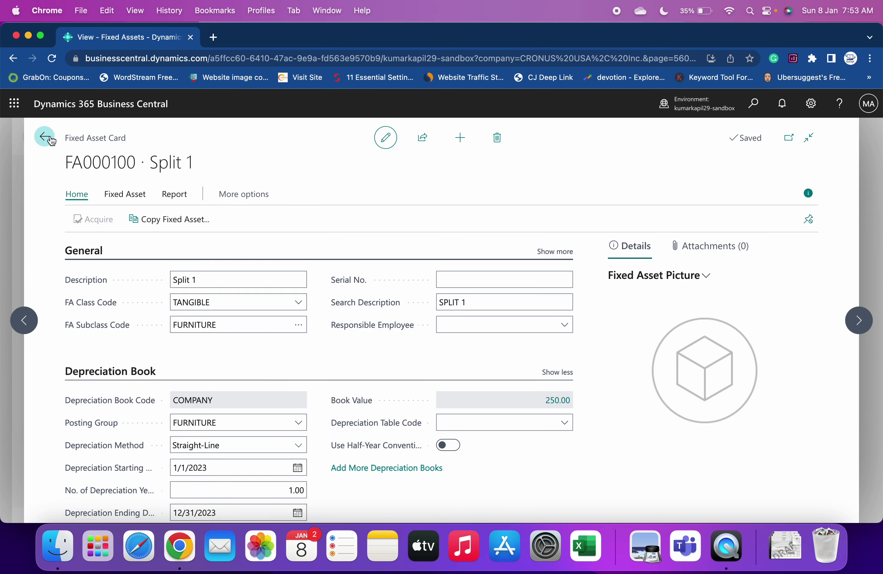
left_click(88, 291)
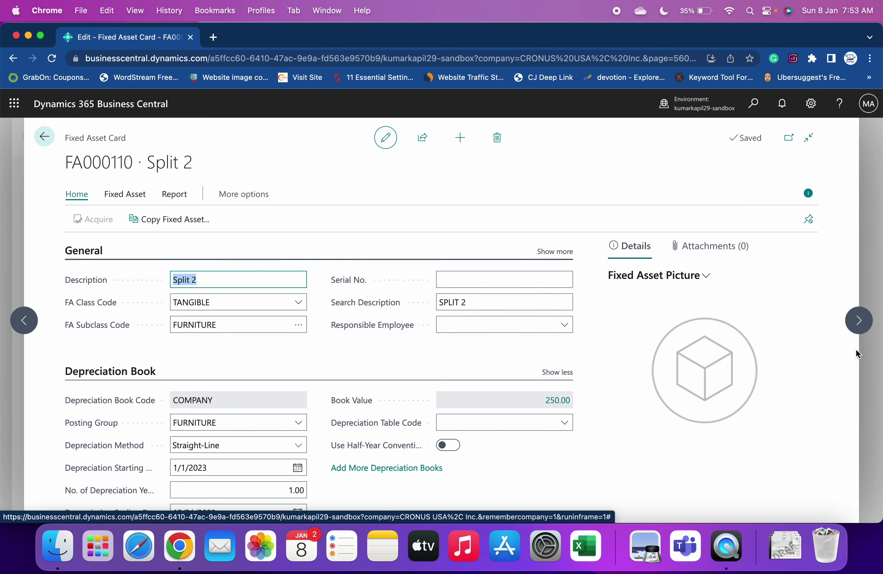
left_click(861, 326)
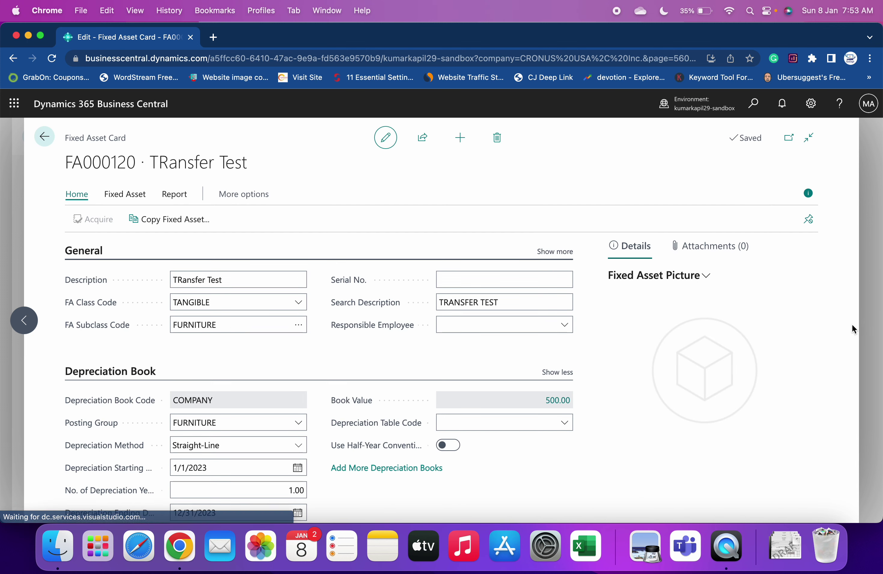